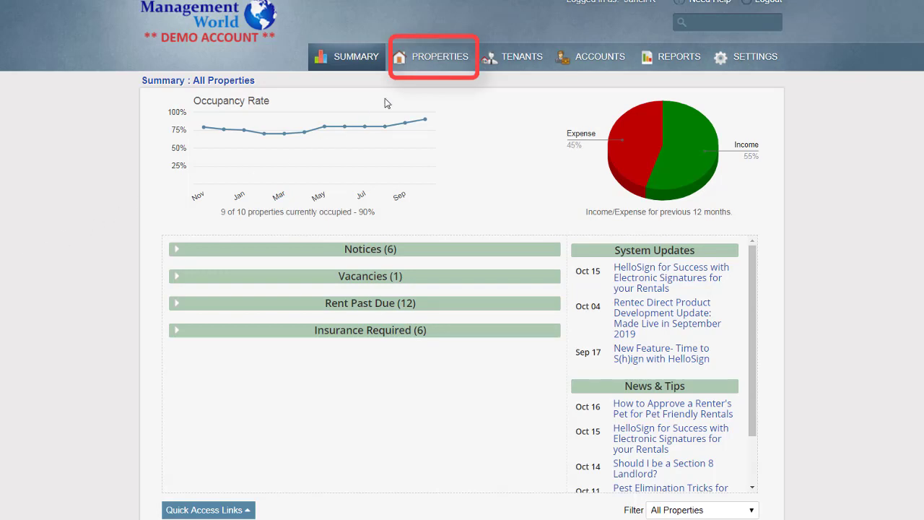
# Start placing a new tenant in Demo Property, using the existing tenant record instead of entering a new one
pyautogui.click(432, 64)
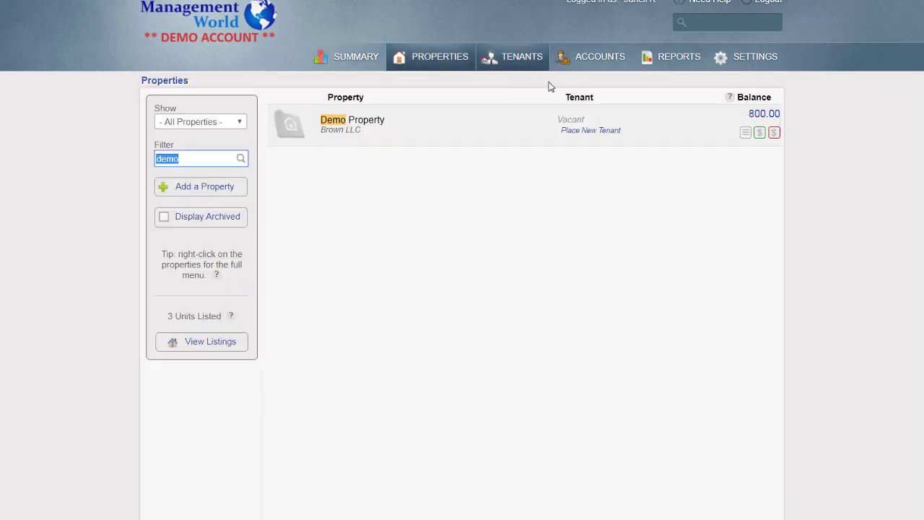
pyautogui.click(578, 134)
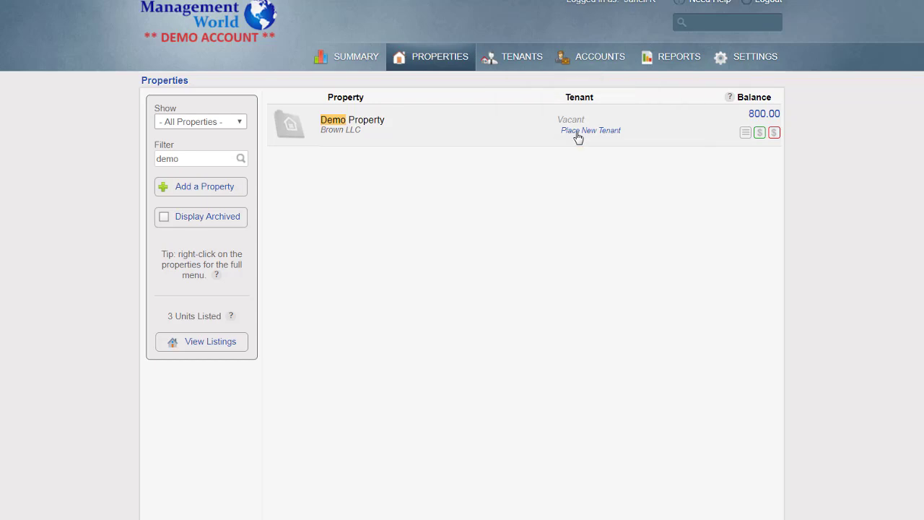
pyautogui.click(578, 136)
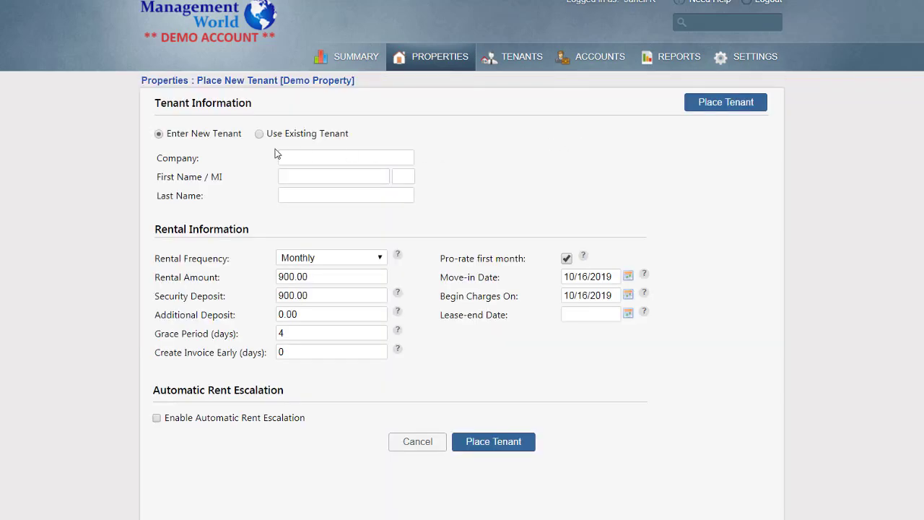
pyautogui.click(260, 135)
pyautogui.click(254, 173)
pyautogui.click(217, 224)
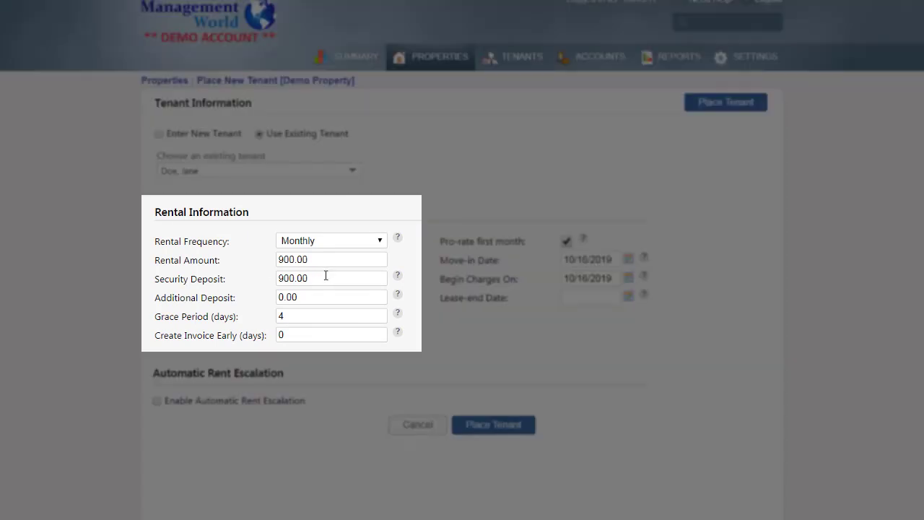
# Set the security deposit to 500.00, place the tenant in Demo Property and dismiss the success message
pyautogui.moveTo(238, 283); pyautogui.dragTo(158, 283)
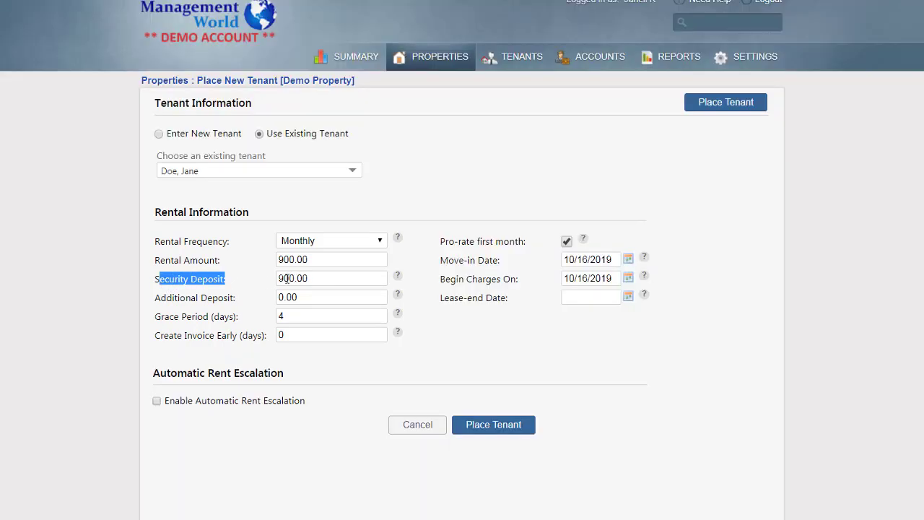
pyautogui.click(287, 278)
pyautogui.press('BackSpace')
pyautogui.write('5')
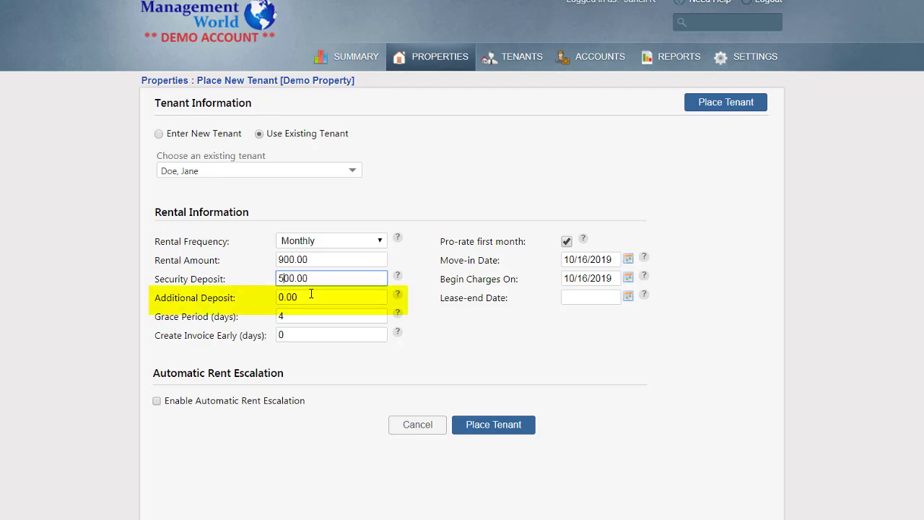
pyautogui.moveTo(155, 298); pyautogui.dragTo(237, 299)
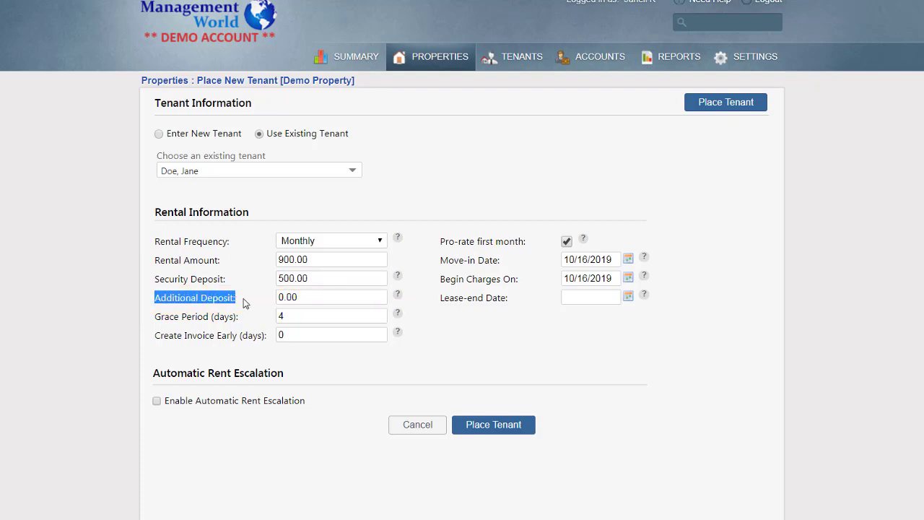
pyautogui.click(315, 369)
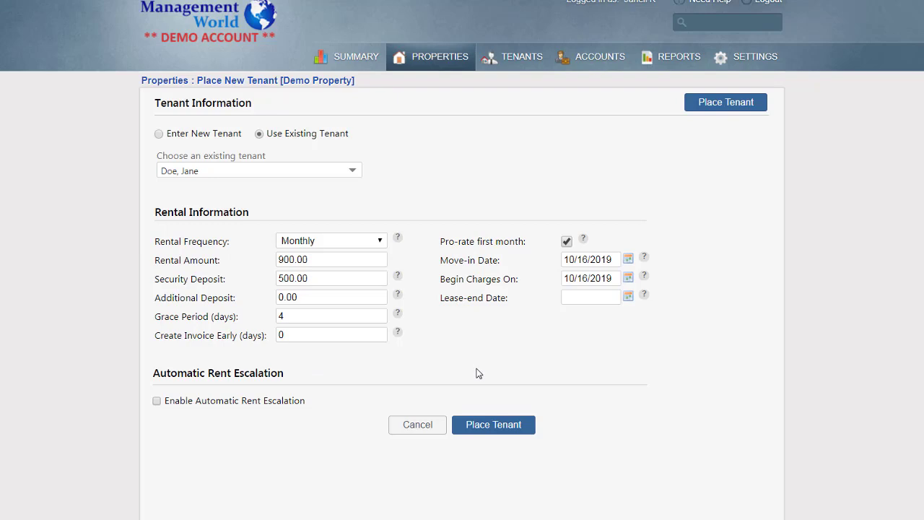
pyautogui.click(495, 426)
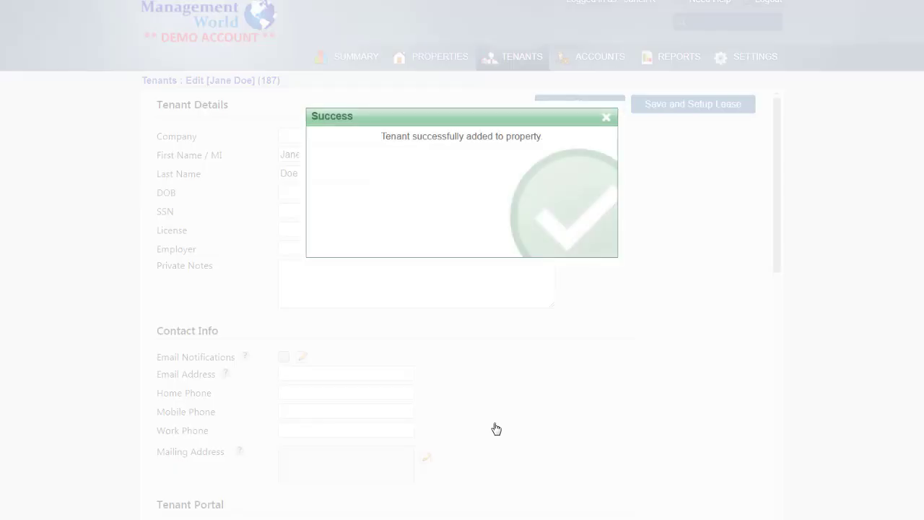
pyautogui.click(606, 118)
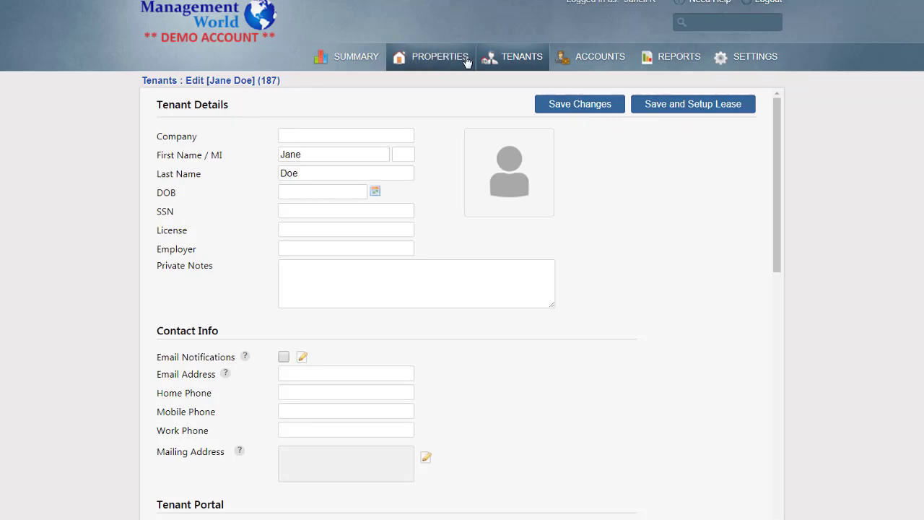
# Open the placed tenant's deposit ledger from their accounting page and delete the second Tenant Deposit Due entry
pyautogui.click(517, 62)
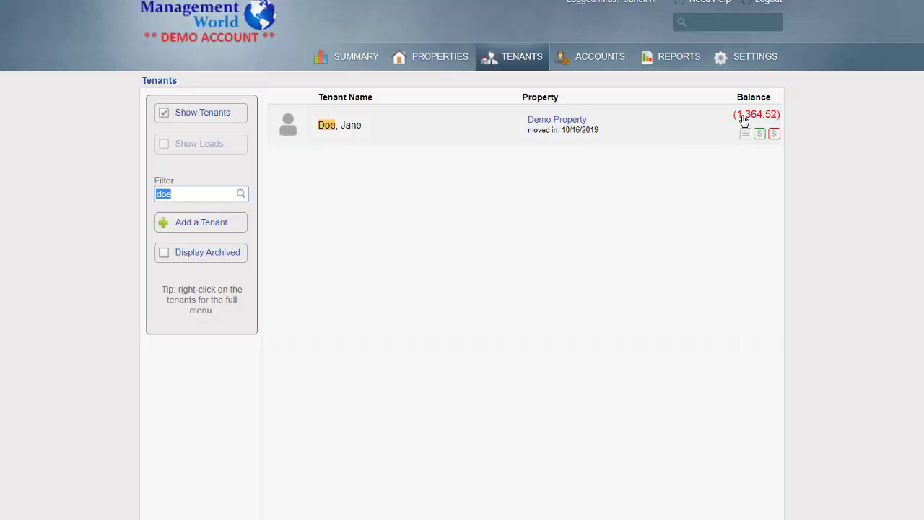
pyautogui.click(744, 120)
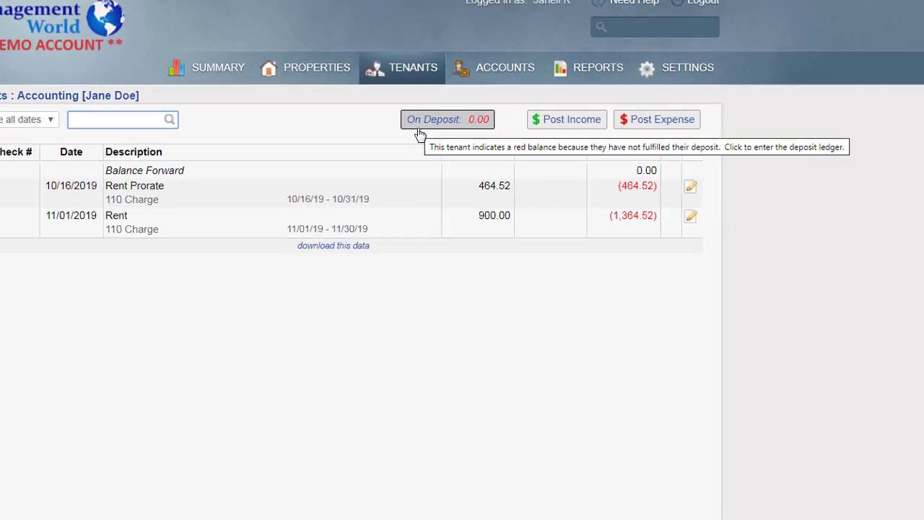
pyautogui.click(297, 121)
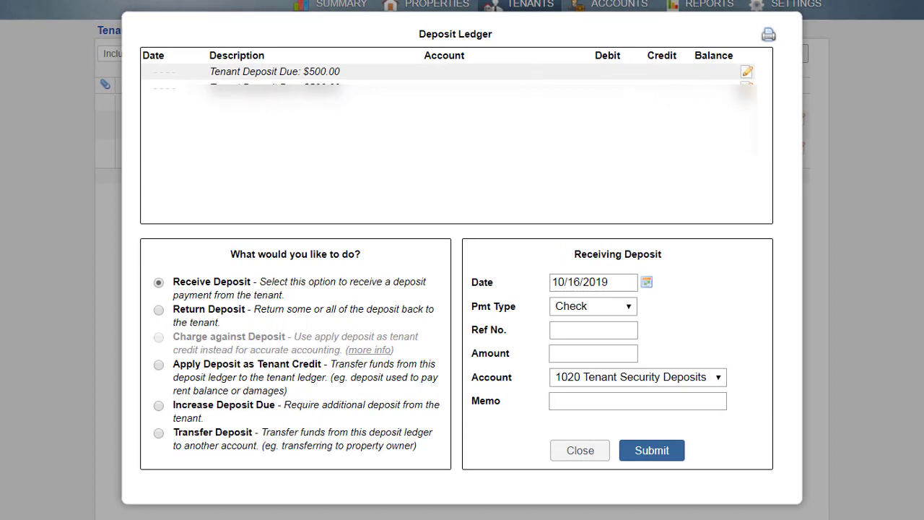
pyautogui.click(748, 87)
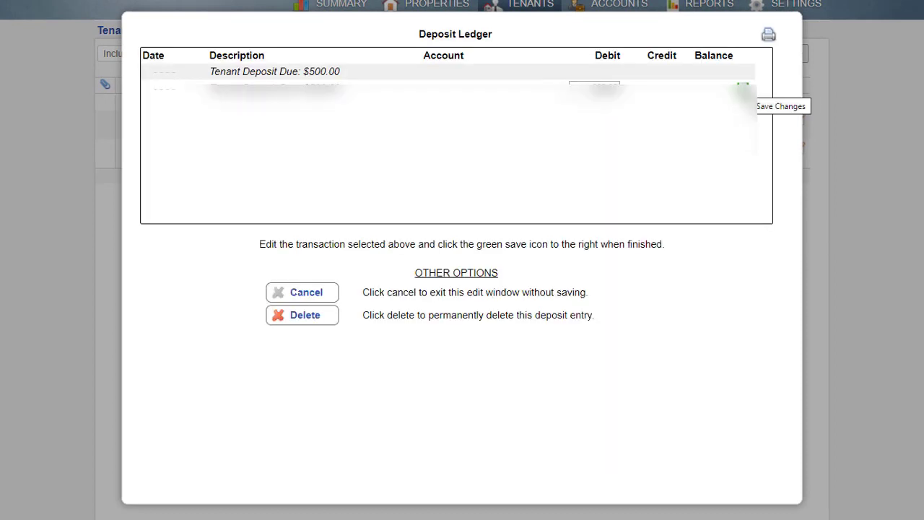
pyautogui.click(310, 322)
pyautogui.click(511, 9)
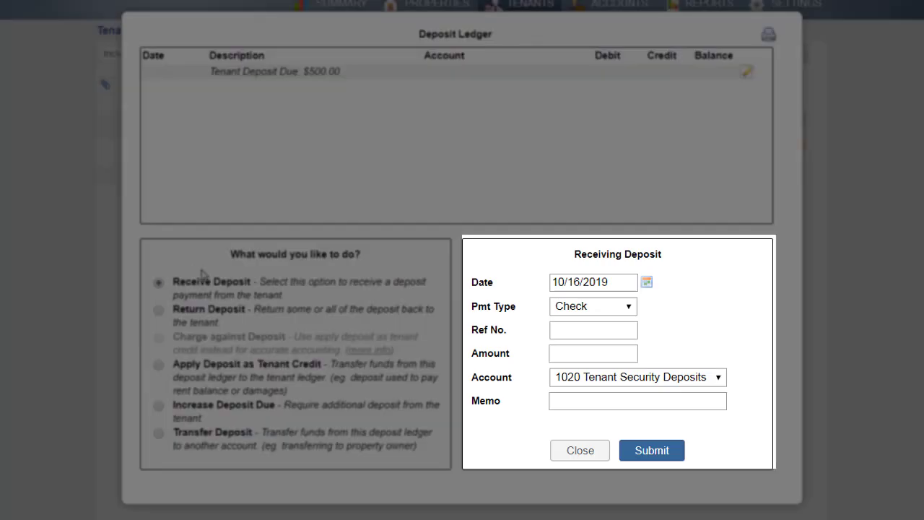
# Record a received check deposit of 500 with Ref No. 123, account 1020 Tenant Security Deposits and memo "paid in full", and close the ledger
pyautogui.click(568, 328)
pyautogui.write('123')
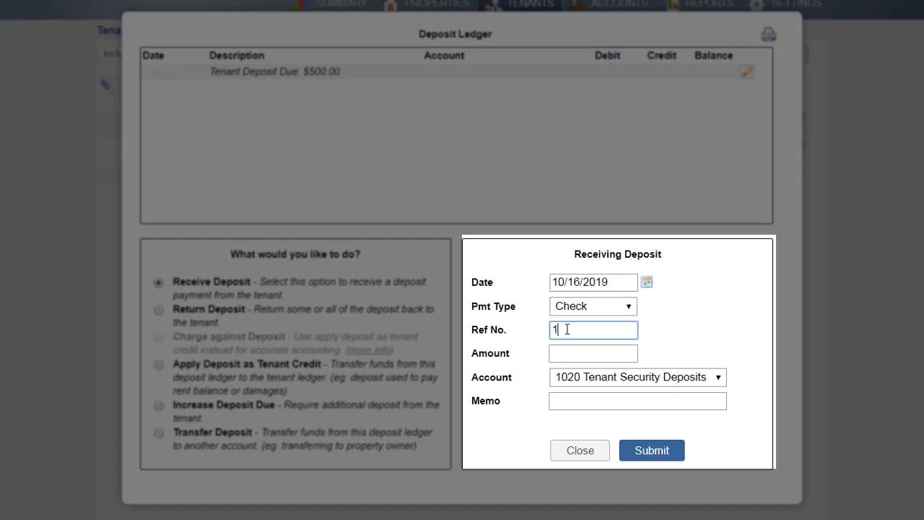
pyautogui.click(567, 353)
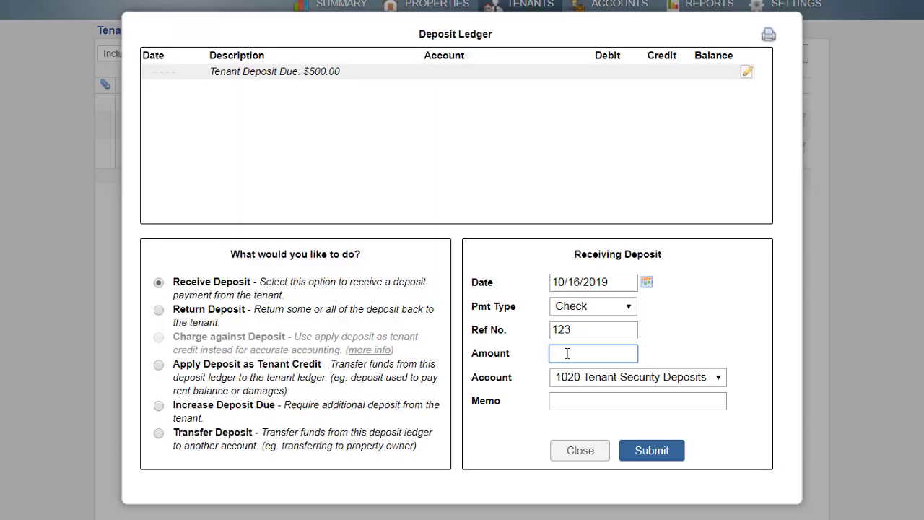
pyautogui.write('500')
pyautogui.click(575, 377)
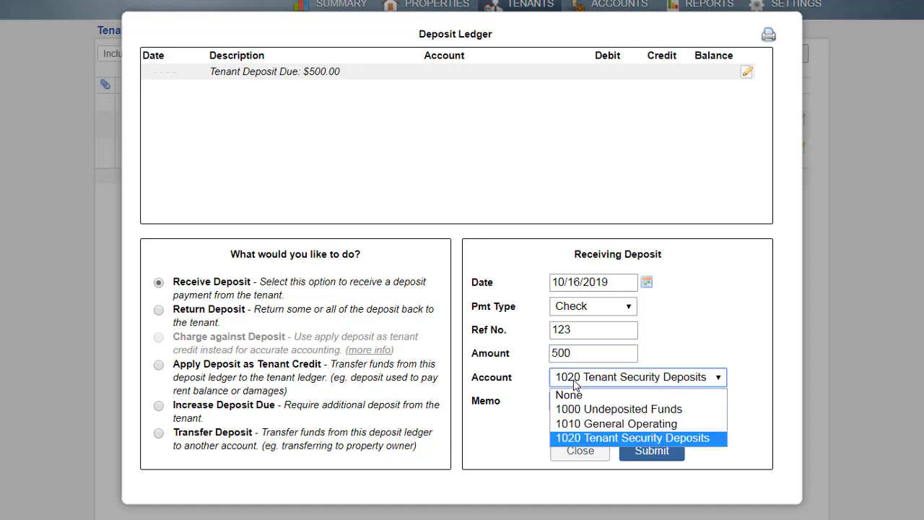
pyautogui.click(579, 439)
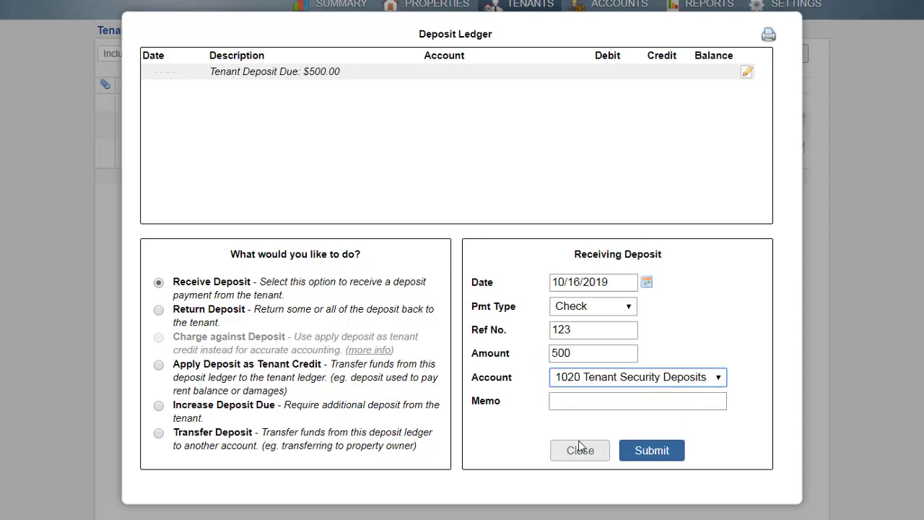
pyautogui.click(560, 400)
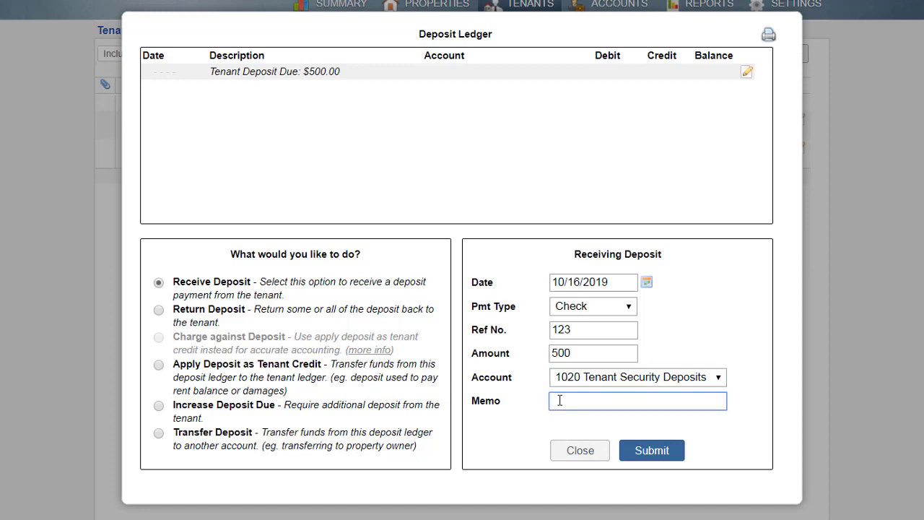
pyautogui.write('paid in full')
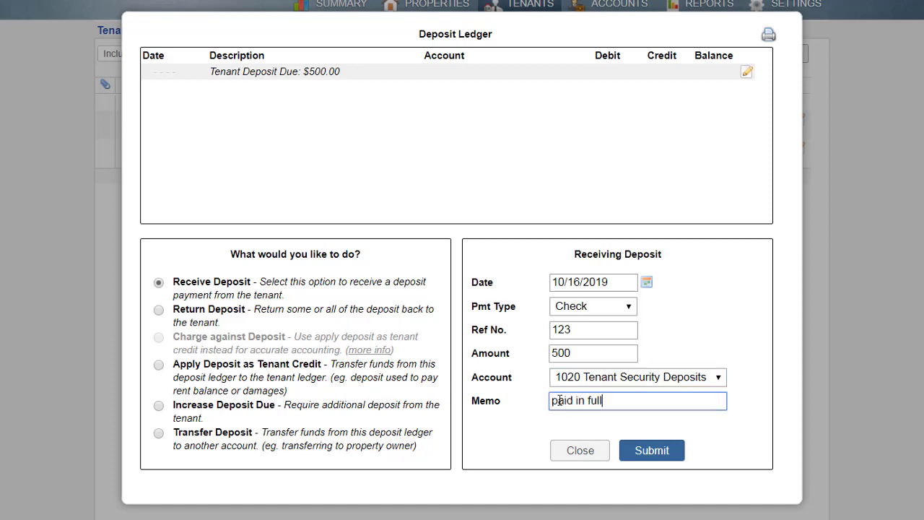
pyautogui.click(639, 450)
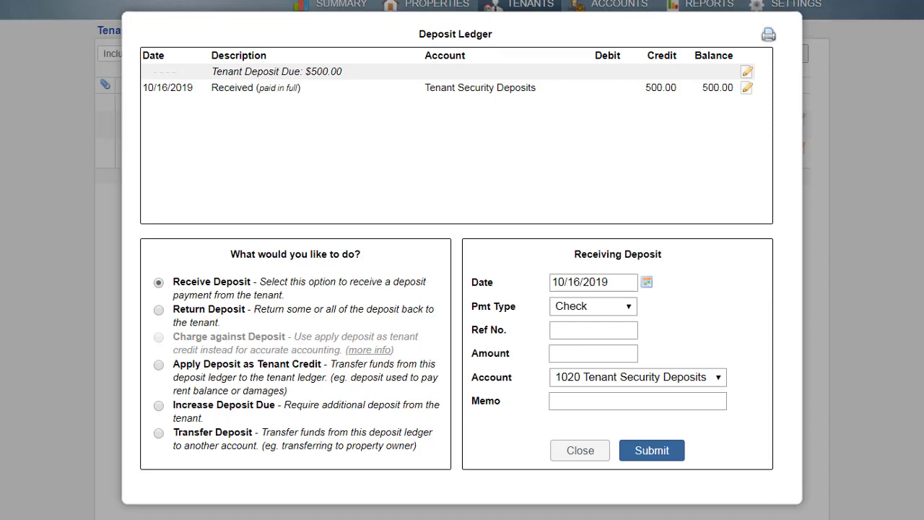
pyautogui.click(579, 450)
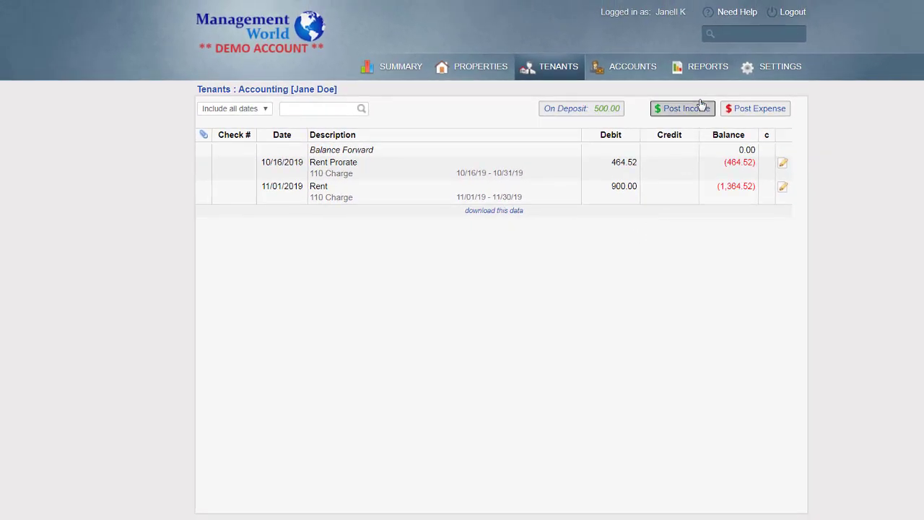
# Run the Current Deposits B renter report for all properties, review the deposits due and paid, and close it
pyautogui.click(708, 67)
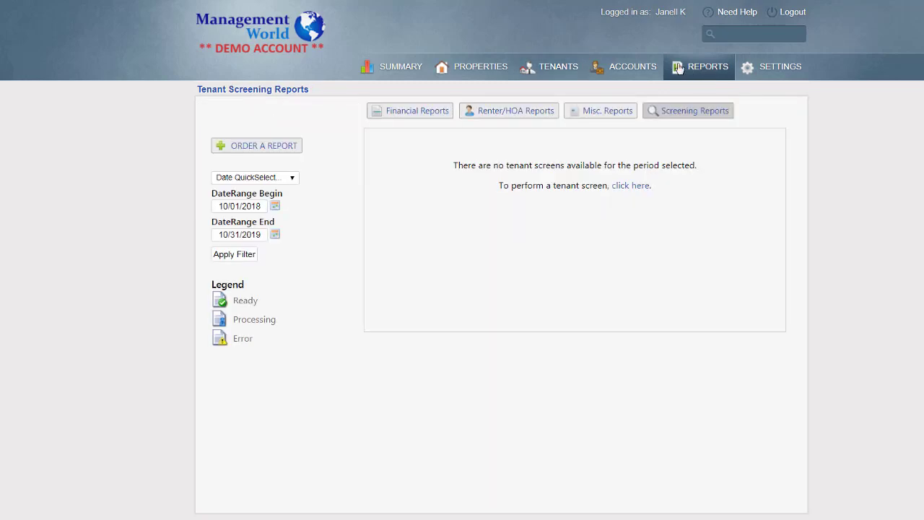
pyautogui.click(495, 116)
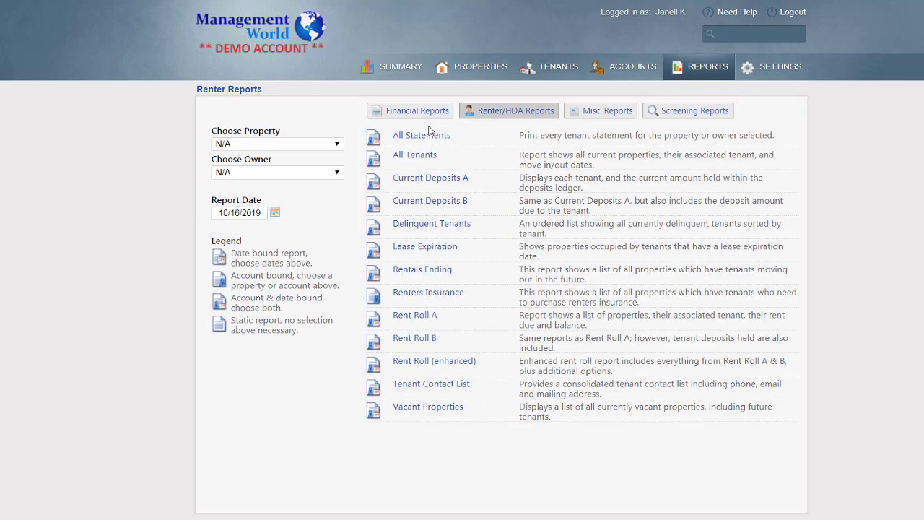
pyautogui.click(337, 144)
pyautogui.click(329, 169)
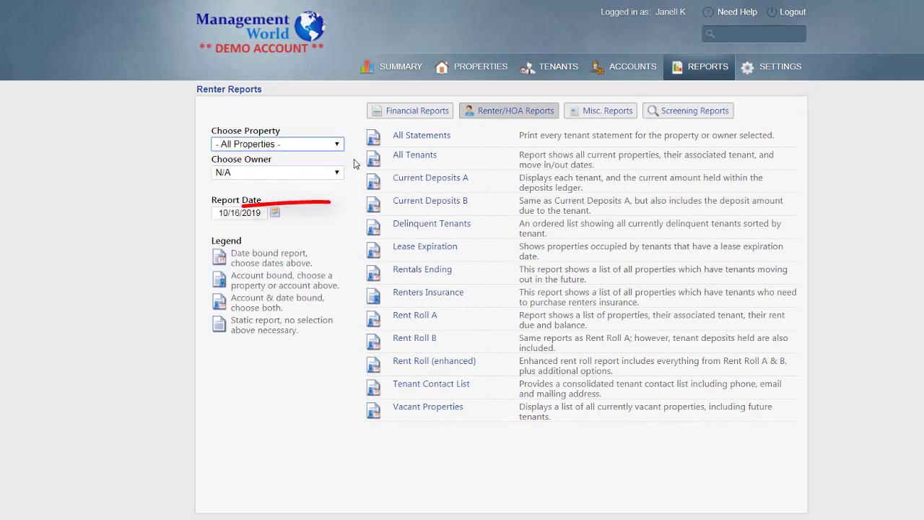
pyautogui.click(429, 203)
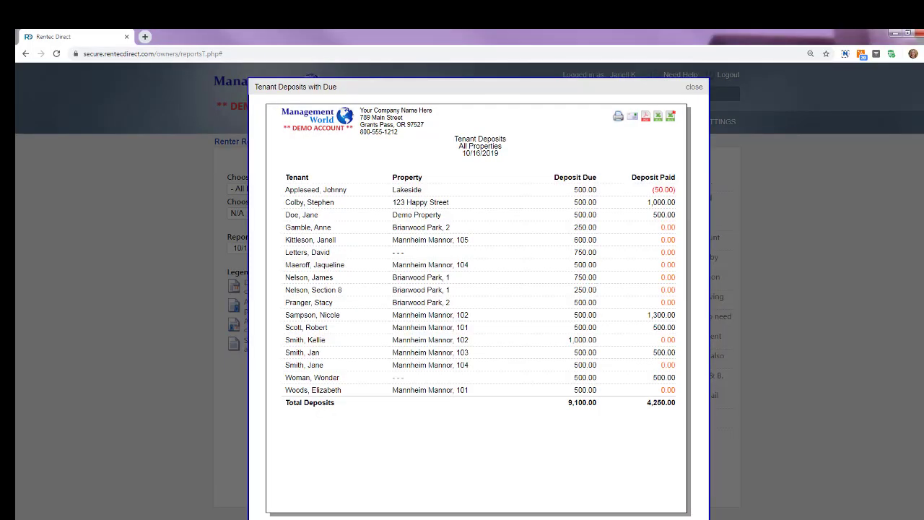
pyautogui.click(694, 87)
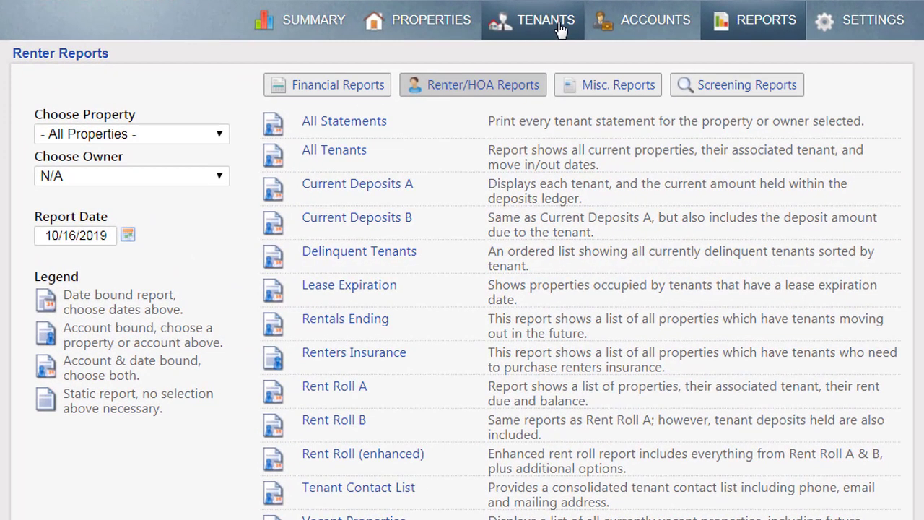
# Reopen the Demo Property tenant's deposit ledger and increase the deposit due by 300 with the memo "pet deposit"
pyautogui.click(543, 93)
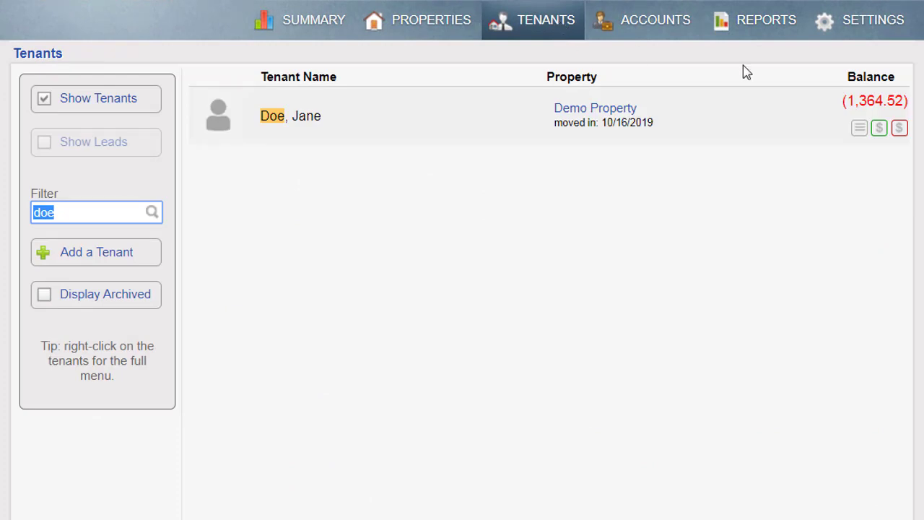
pyautogui.click(866, 107)
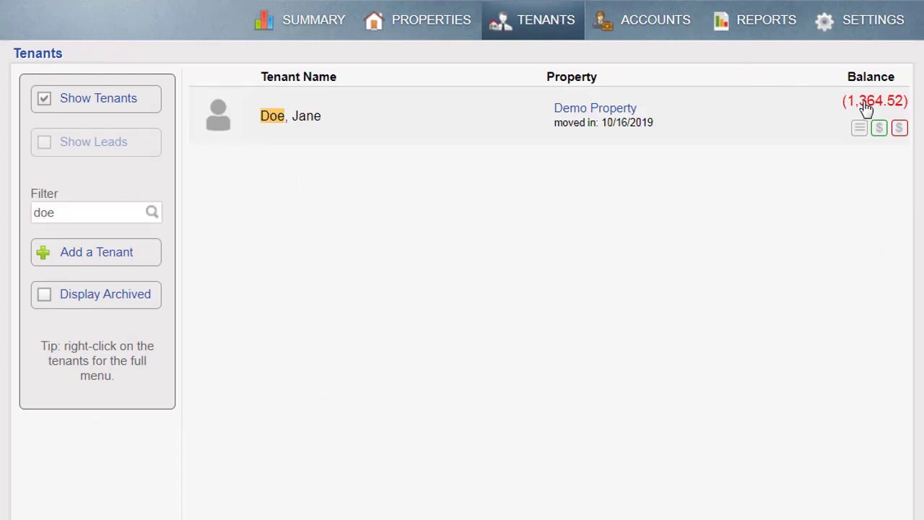
pyautogui.click(866, 107)
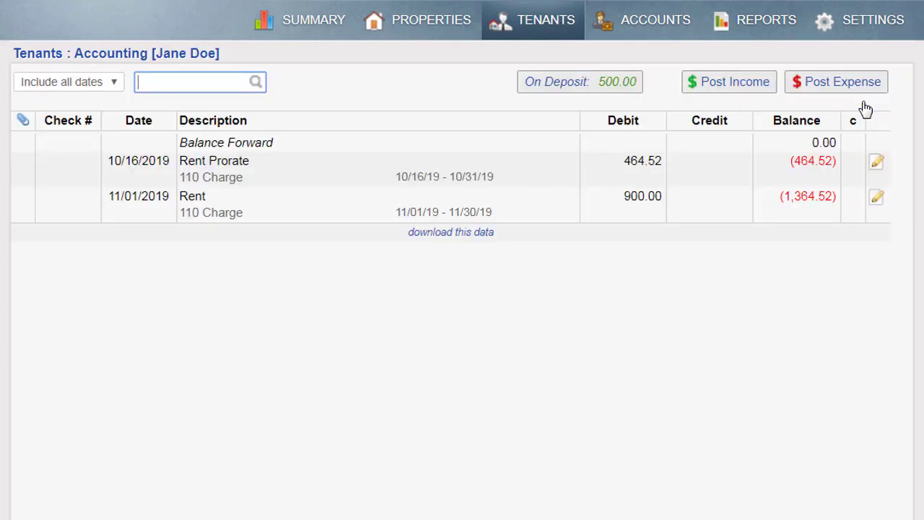
pyautogui.click(566, 89)
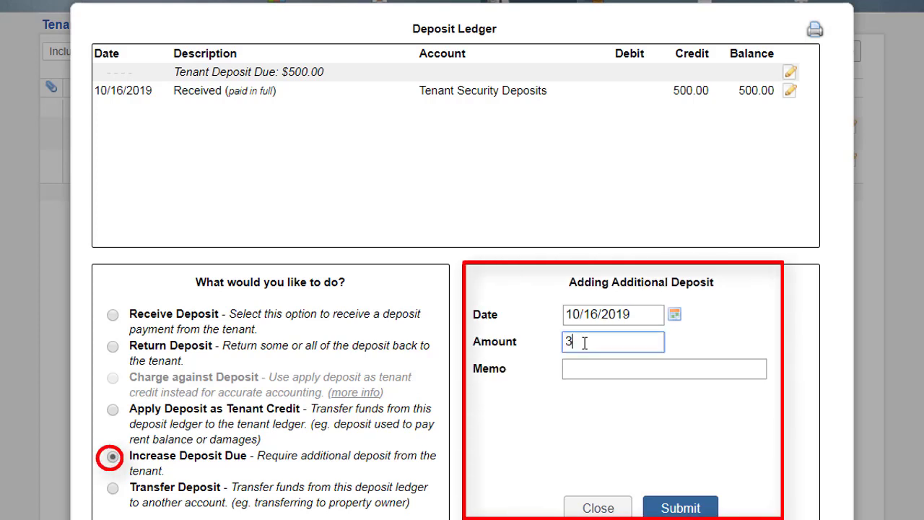
pyautogui.write('00')
pyautogui.click(595, 371)
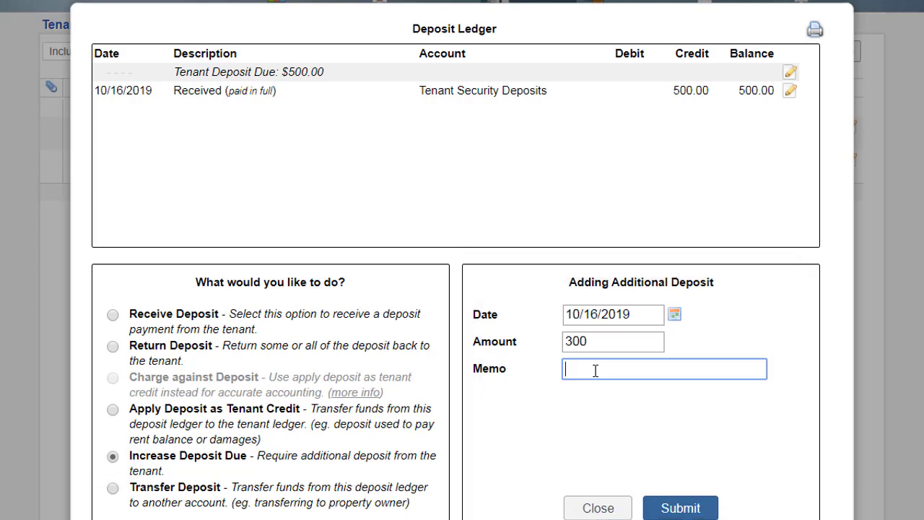
pyautogui.write('pet deposit')
pyautogui.click(681, 508)
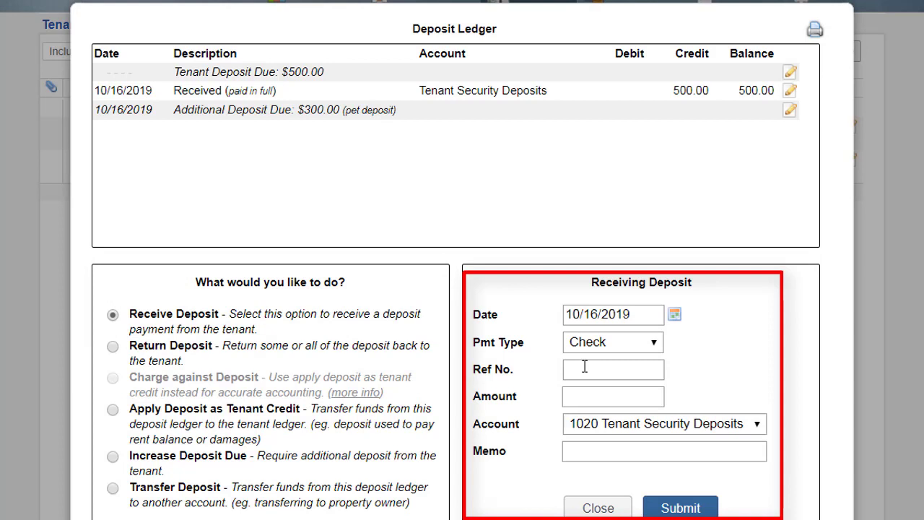
# Record a received check deposit of 300 with Ref No. 124, account 1020 Tenant Security Deposits and memo "pet deposit - cat", and close the ledger
pyautogui.click(585, 367)
pyautogui.write('124')
pyautogui.click(581, 396)
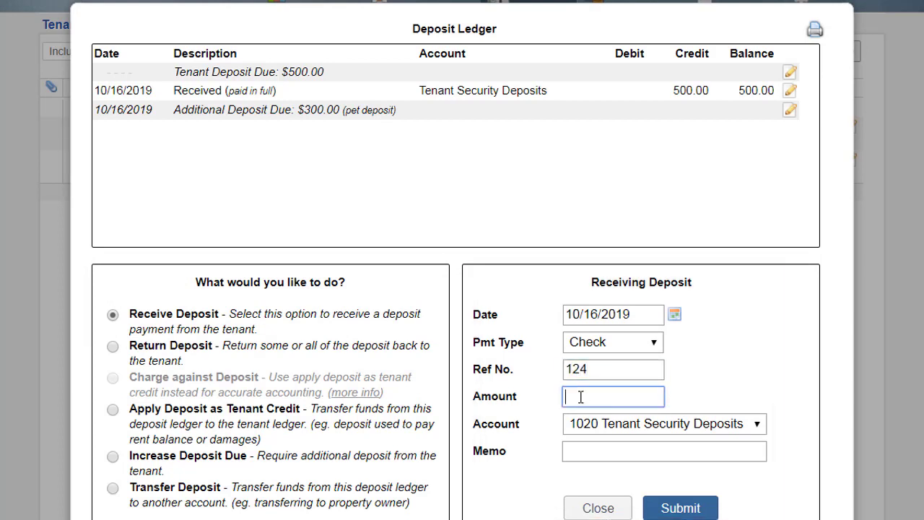
pyautogui.write('300')
pyautogui.click(587, 452)
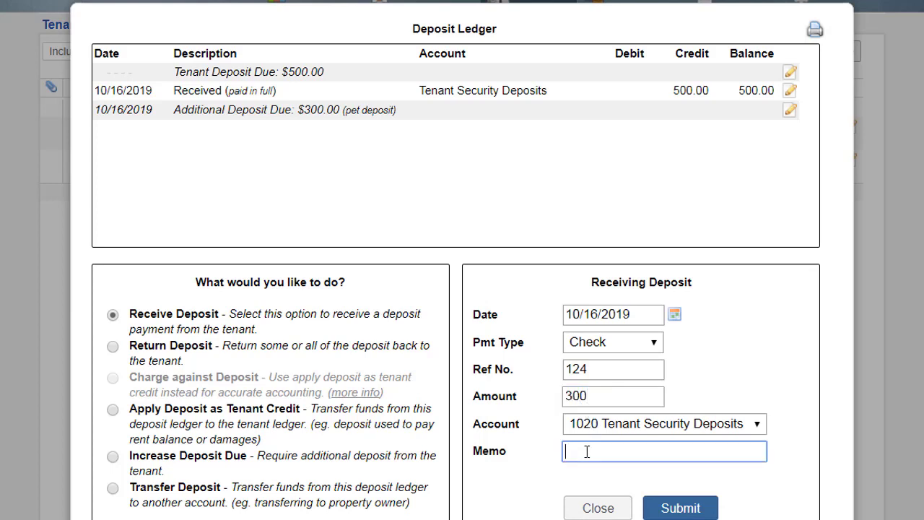
pyautogui.write('ped dep')
pyautogui.press('BackSpace')
pyautogui.press('BackSpace')
pyautogui.press('BackSpace')
pyautogui.press('BackSpace')
pyautogui.press('BackSpace')
pyautogui.write('t deposit - cat')
pyautogui.click(681, 508)
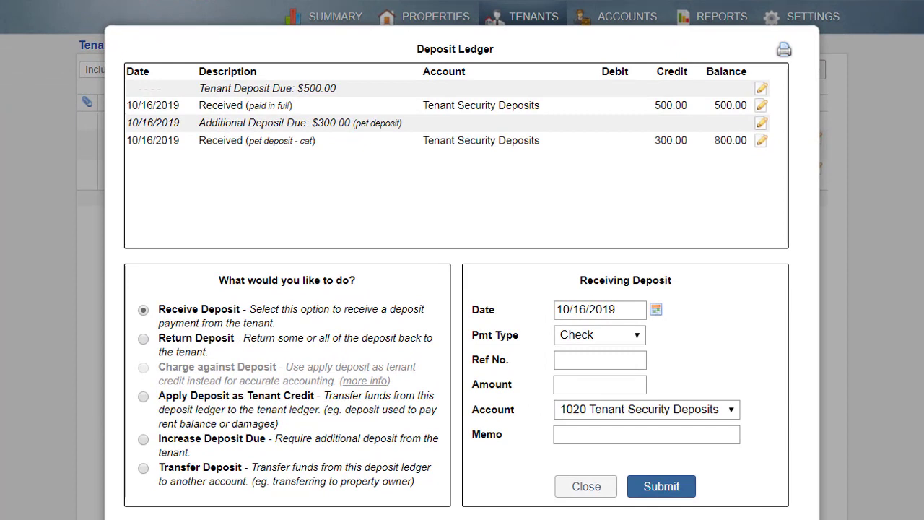
pyautogui.click(586, 487)
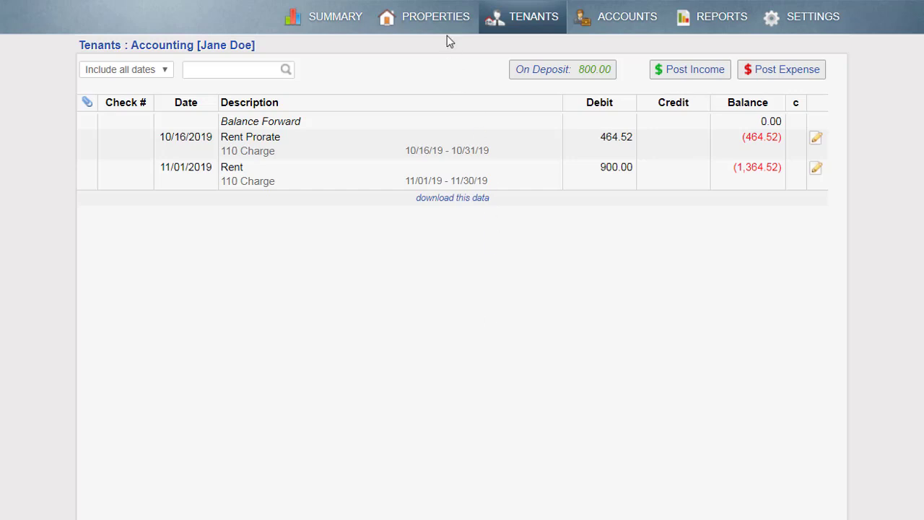
# Begin a new expense of 300 for Demo Property and assign it to the vendor Carpeteria
pyautogui.click(435, 17)
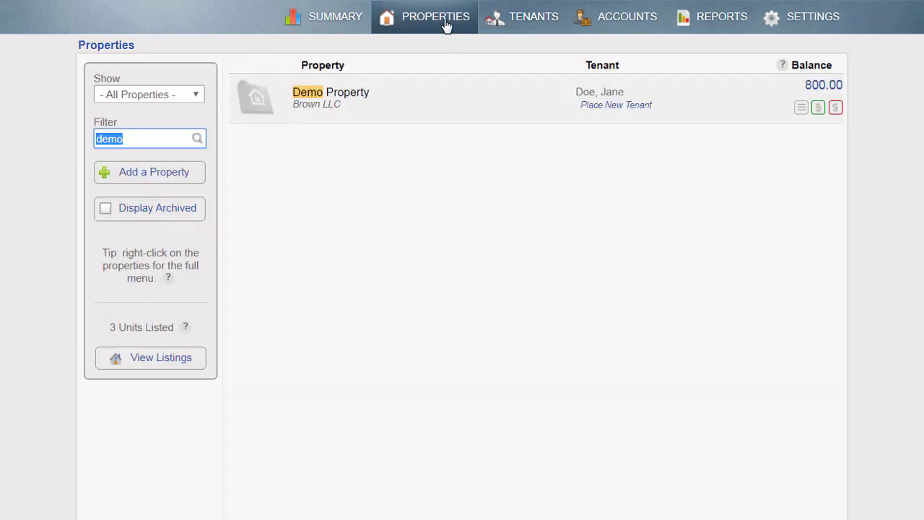
pyautogui.click(835, 108)
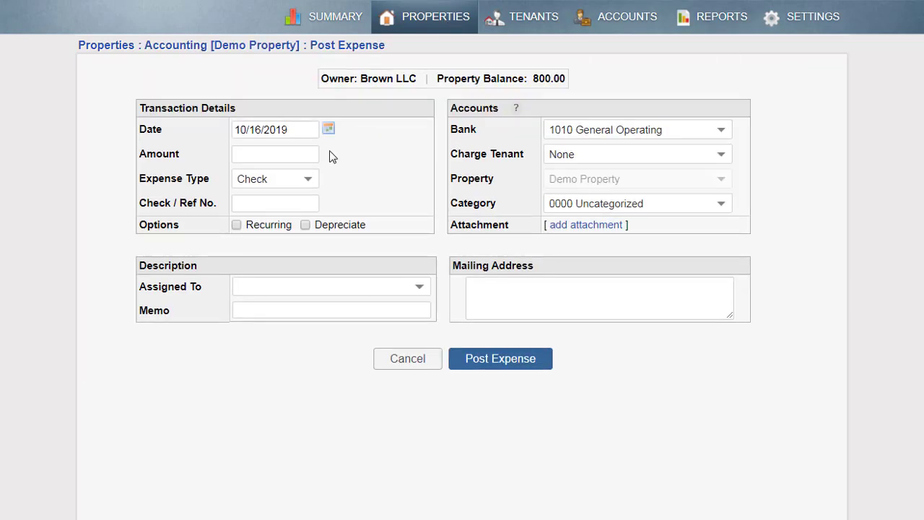
pyautogui.click(297, 150)
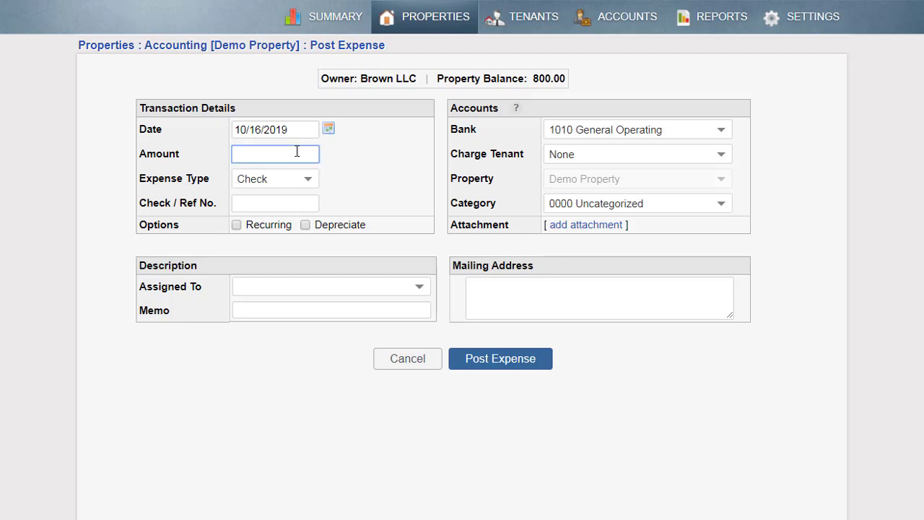
pyautogui.write('300')
pyautogui.click(271, 286)
pyautogui.write('ca')
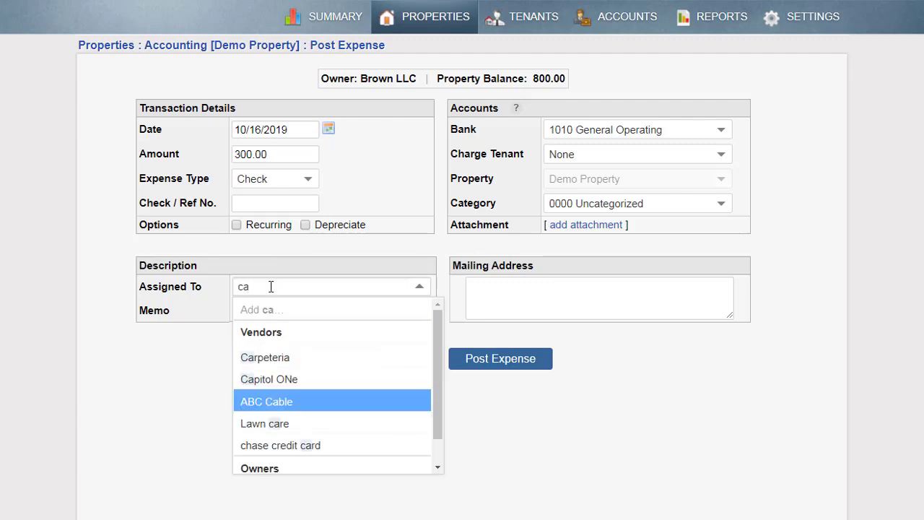
pyautogui.click(267, 358)
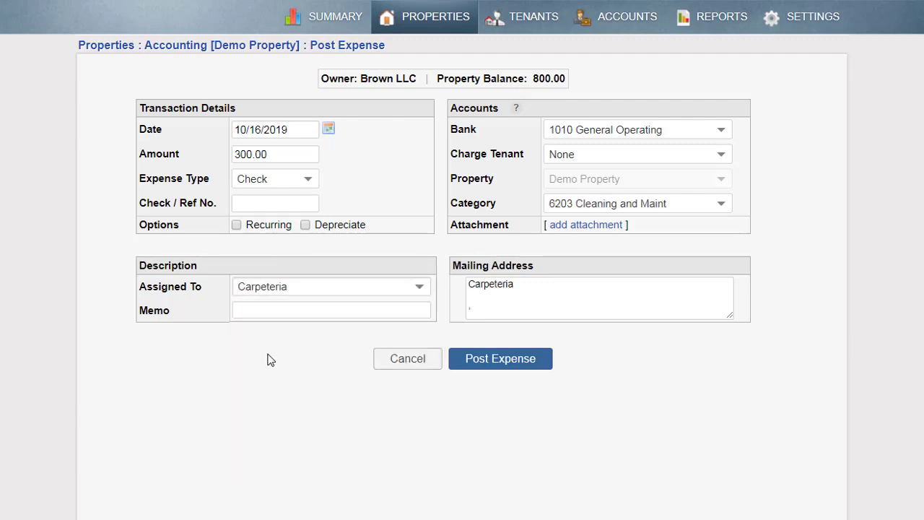
# Add the memo "pet damage", charge the expense to the property's tenant, post it, and open the Demo Property ledger
pyautogui.click(274, 311)
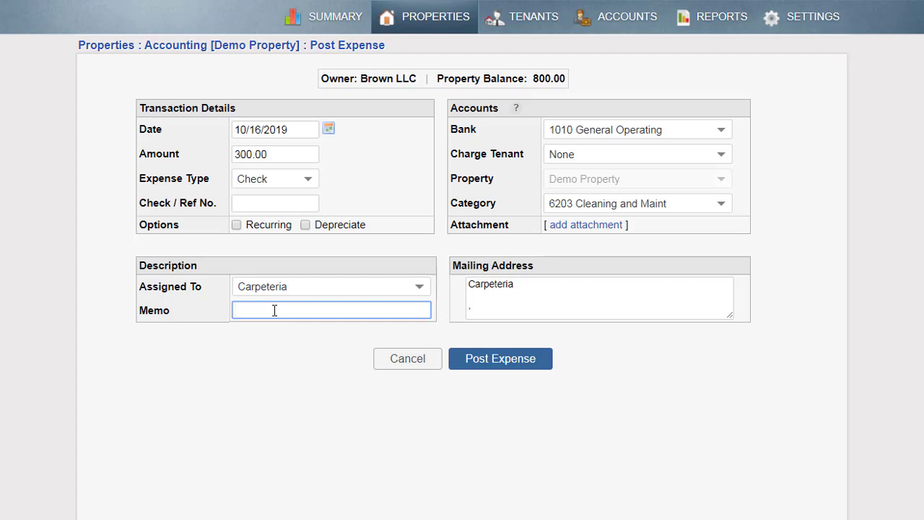
pyautogui.write('pet damage')
pyautogui.click(603, 156)
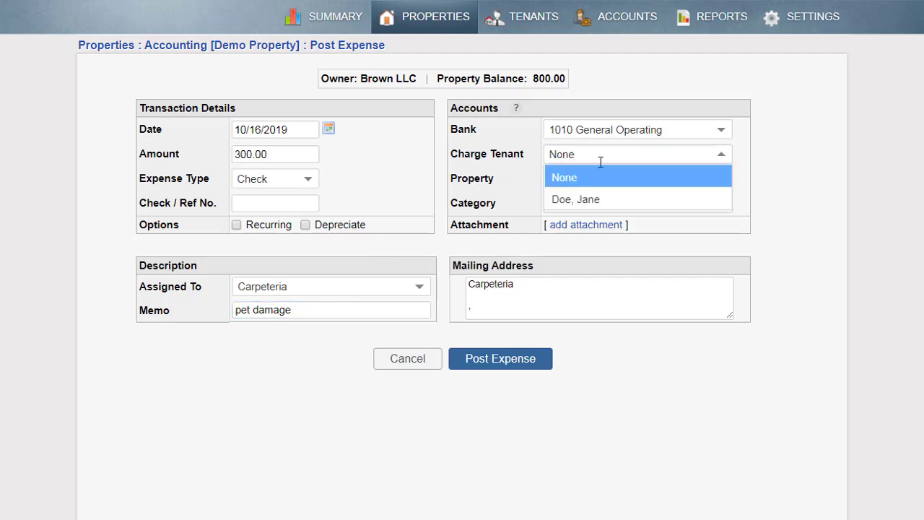
pyautogui.click(594, 202)
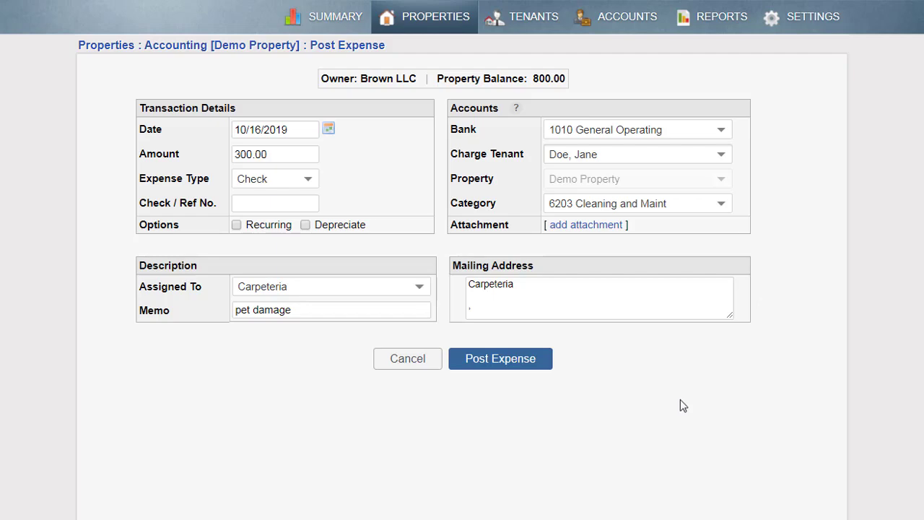
pyautogui.click(524, 366)
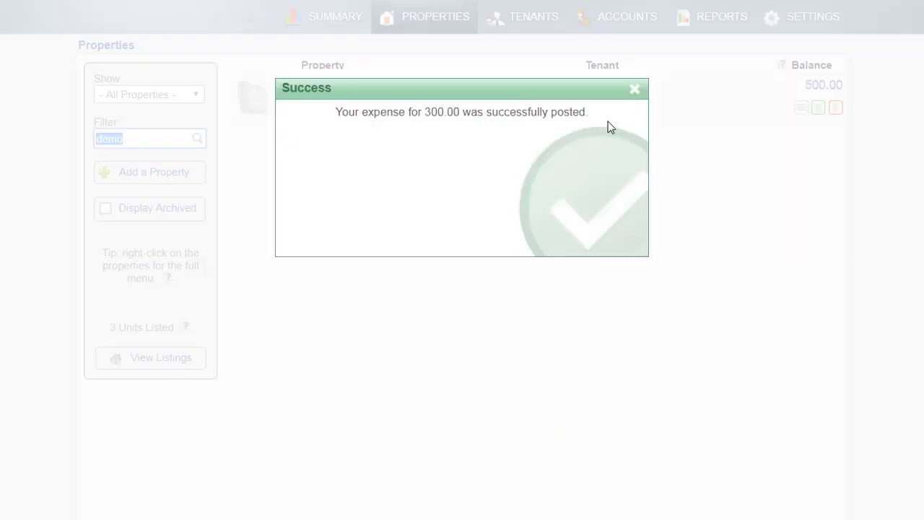
pyautogui.click(634, 91)
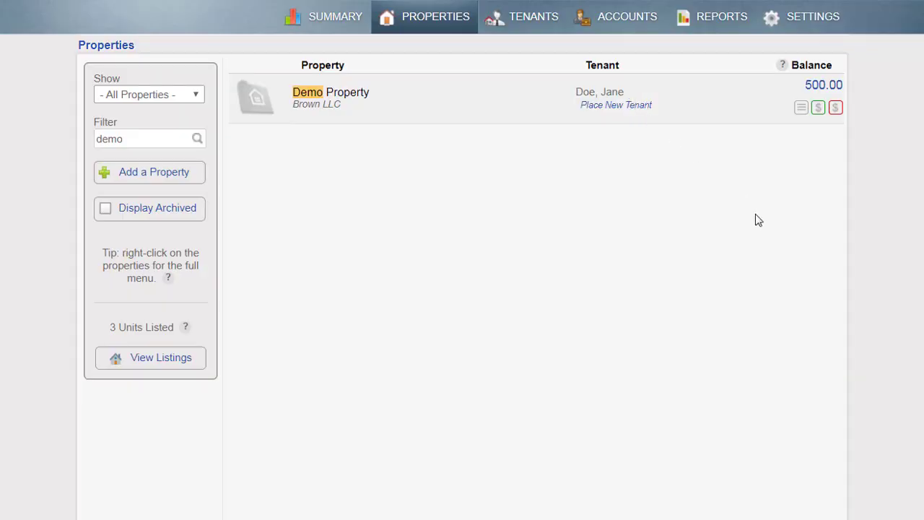
pyautogui.click(829, 86)
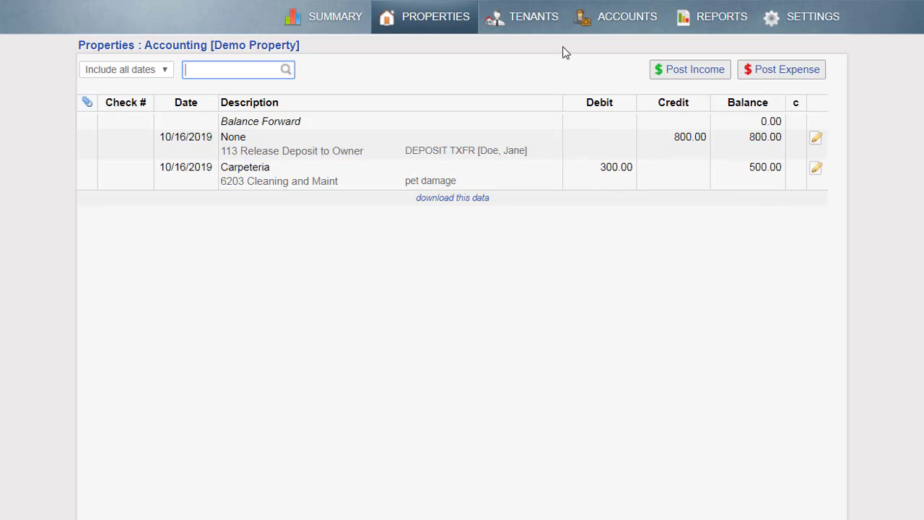
# Post a 50 charge to the Demo Property tenant's account under 110 Charge with the memo "wear and tear - cat damage to doors"
pyautogui.click(531, 22)
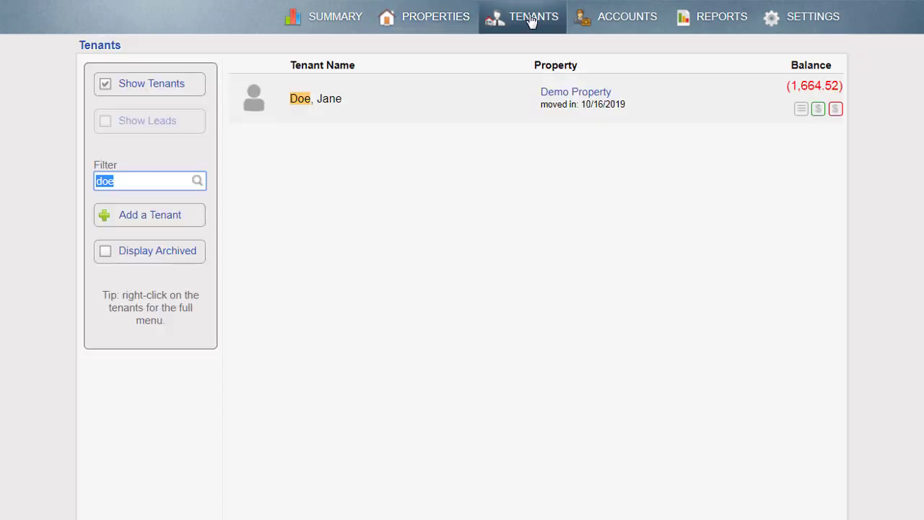
pyautogui.click(807, 94)
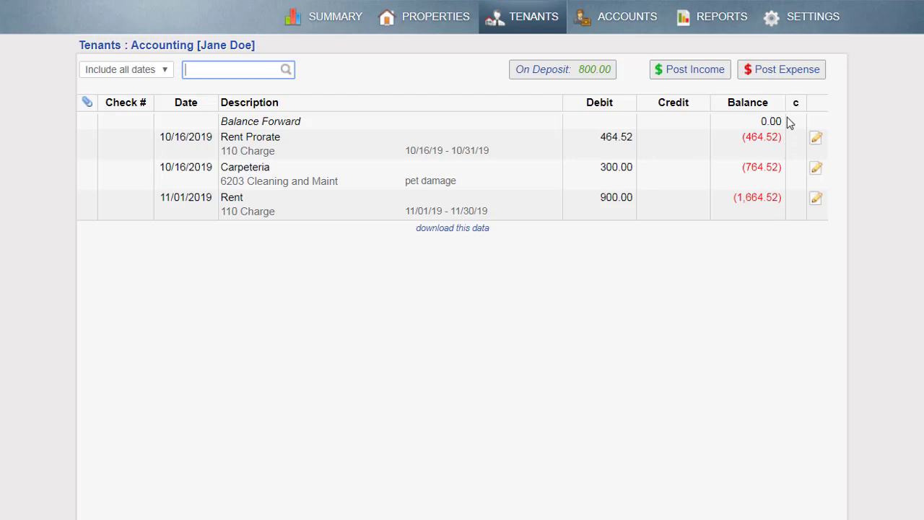
pyautogui.click(797, 78)
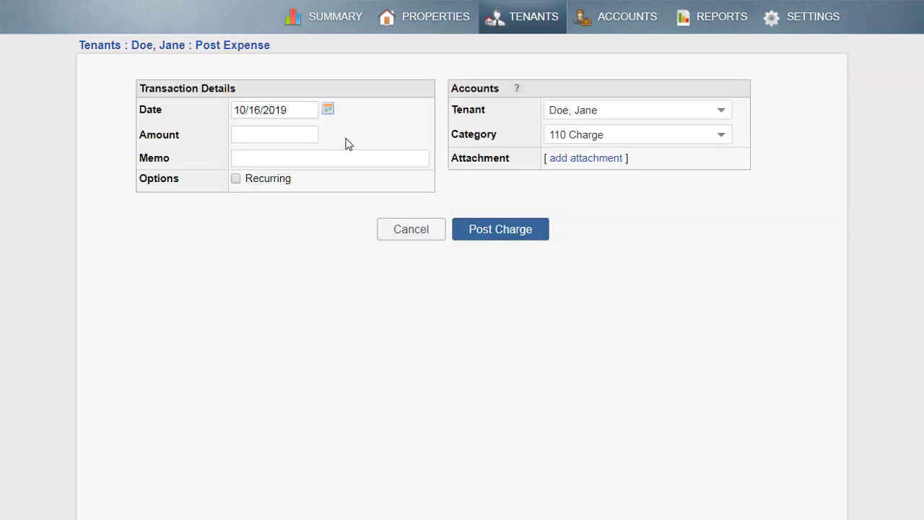
pyautogui.click(292, 134)
pyautogui.write('50')
pyautogui.press('Tab')
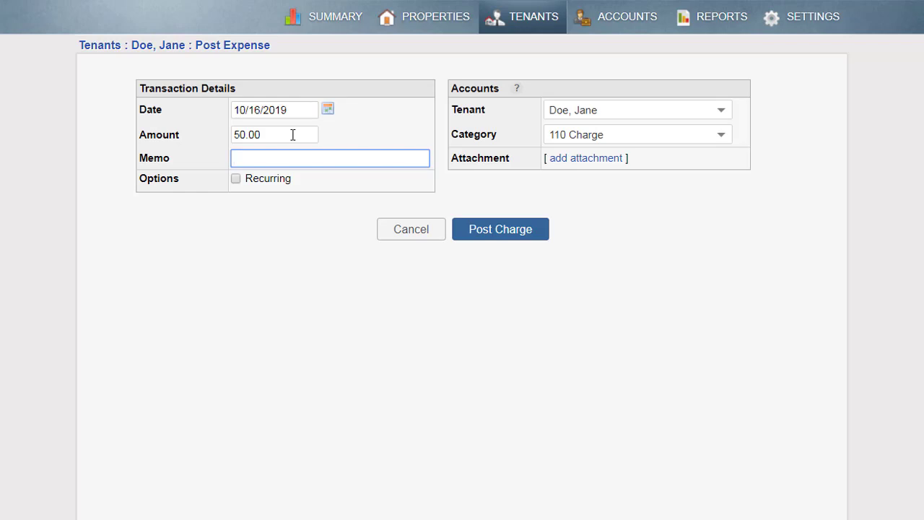
pyautogui.write('wear and tear - cat damage')
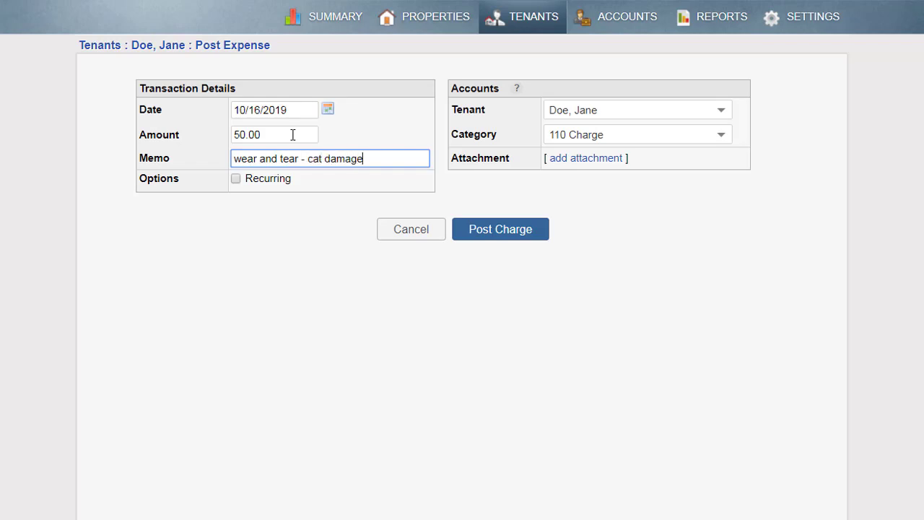
pyautogui.write(' to doors')
pyautogui.click(488, 235)
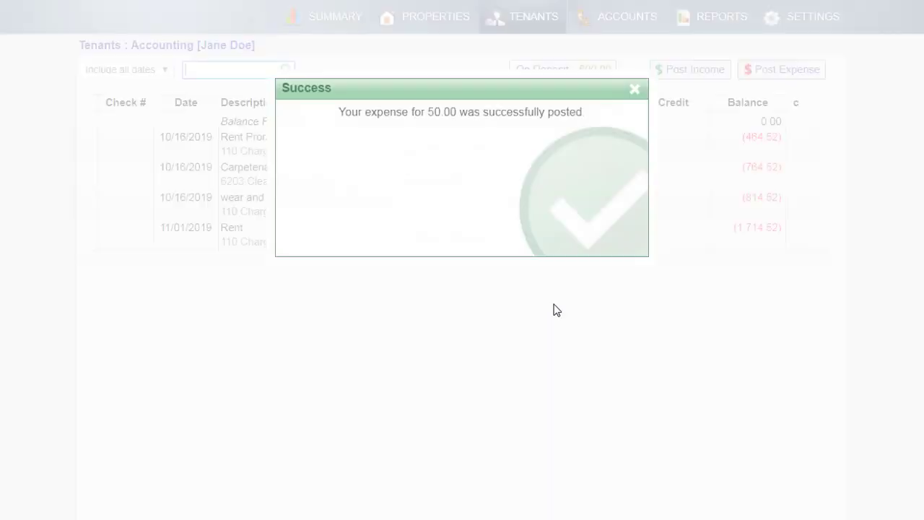
pyautogui.click(635, 90)
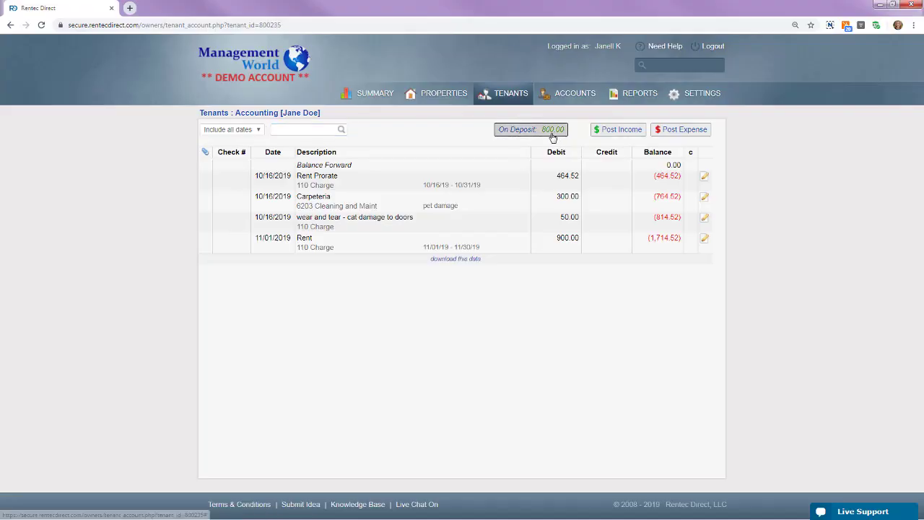
# Open the tenant's deposit ledger and choose to apply the deposit as tenant credit
pyautogui.click(559, 104)
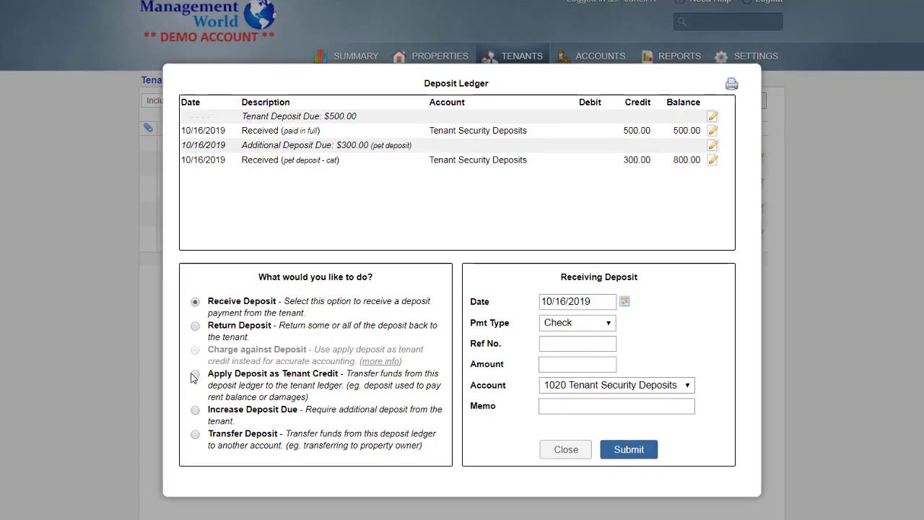
pyautogui.click(195, 376)
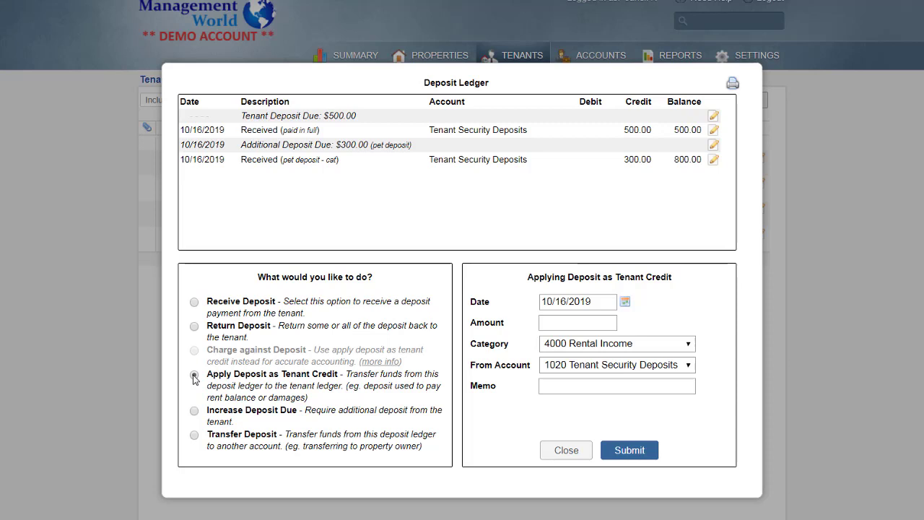
pyautogui.click(562, 322)
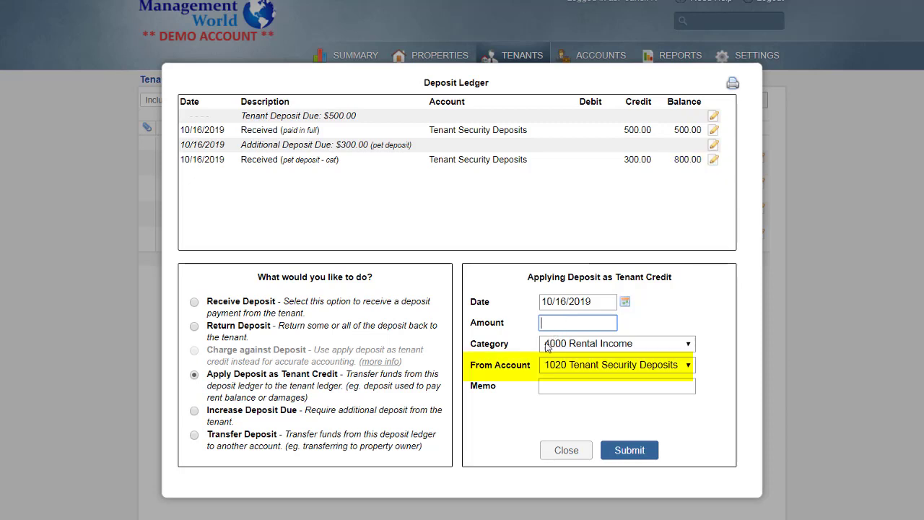
# Try None as the From Account for the tenant credit and return it to 1020 Tenant Security Deposits
pyautogui.moveTo(532, 368); pyautogui.dragTo(473, 374)
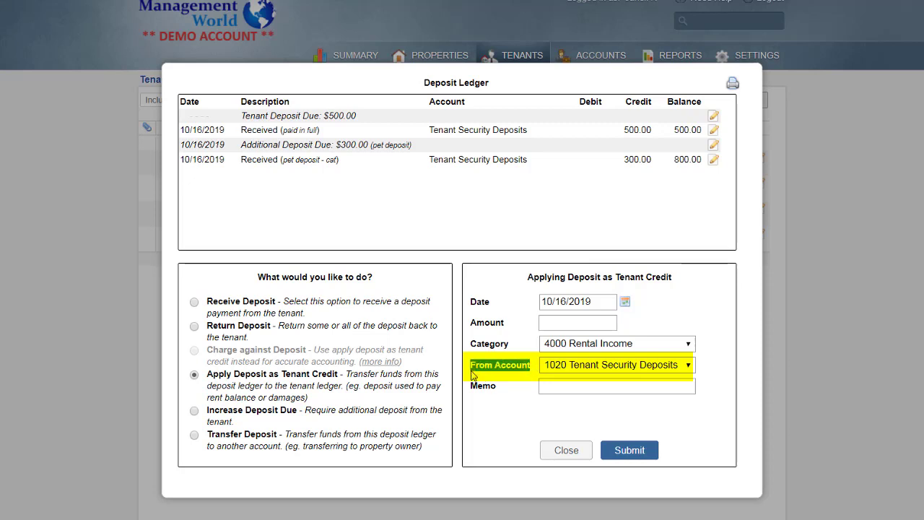
pyautogui.click(574, 367)
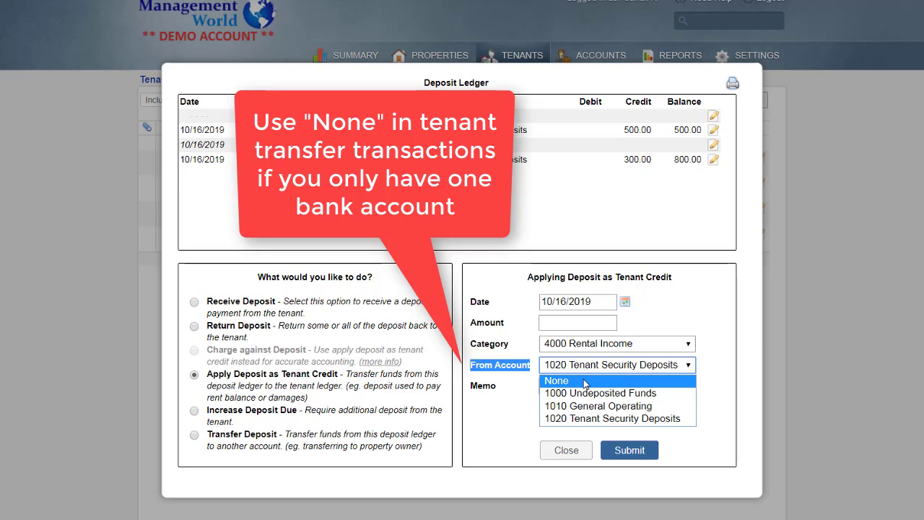
pyautogui.click(586, 382)
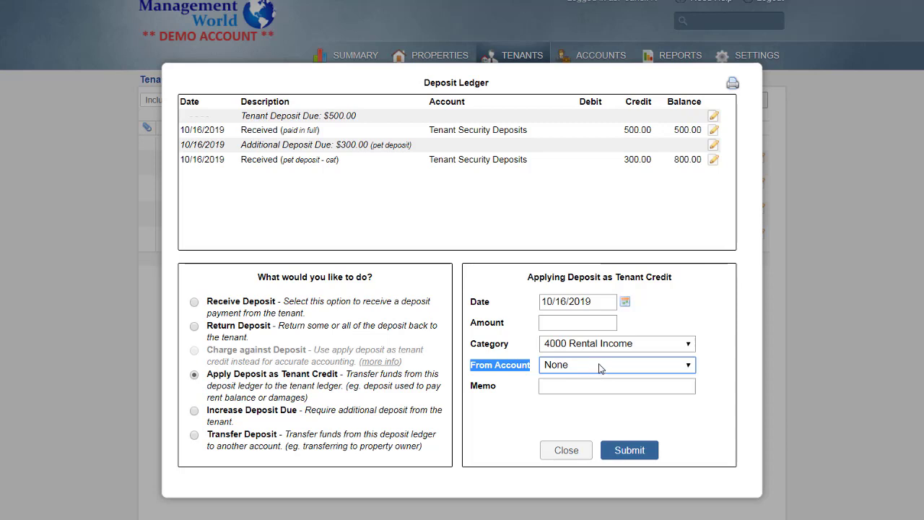
pyautogui.click(598, 365)
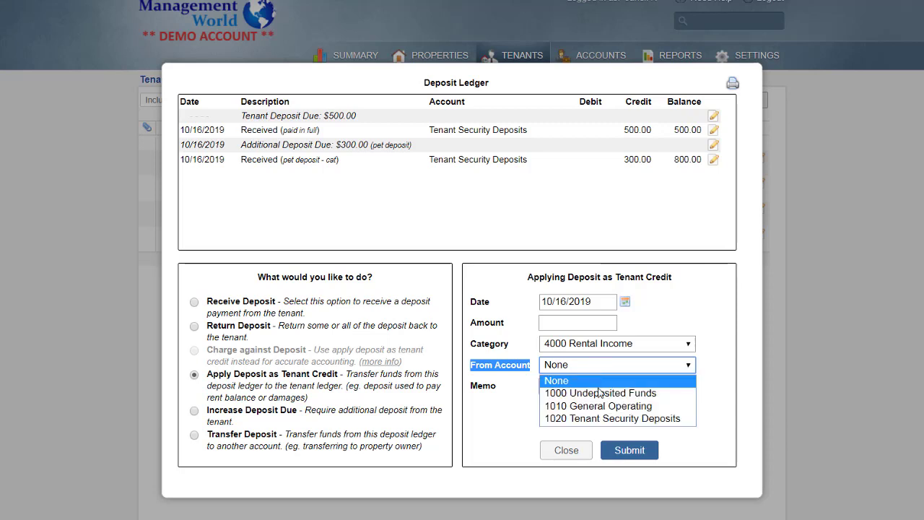
pyautogui.click(603, 419)
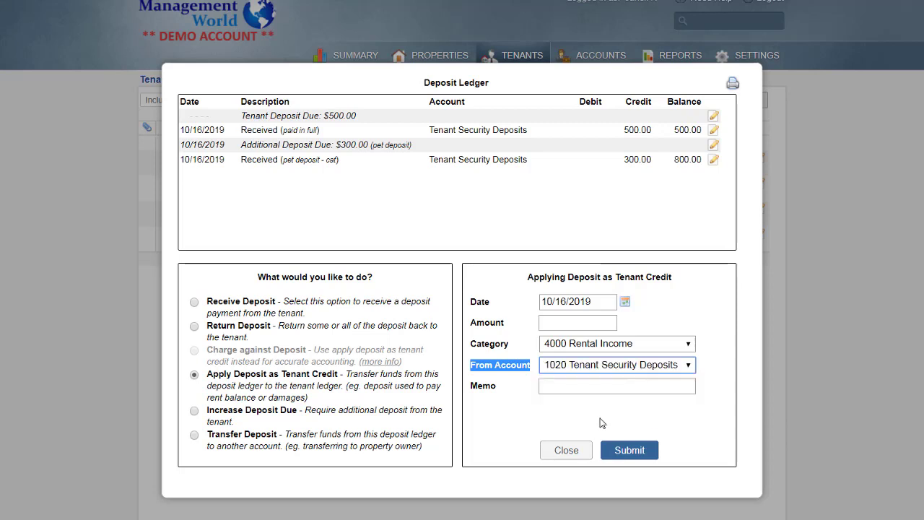
pyautogui.click(509, 382)
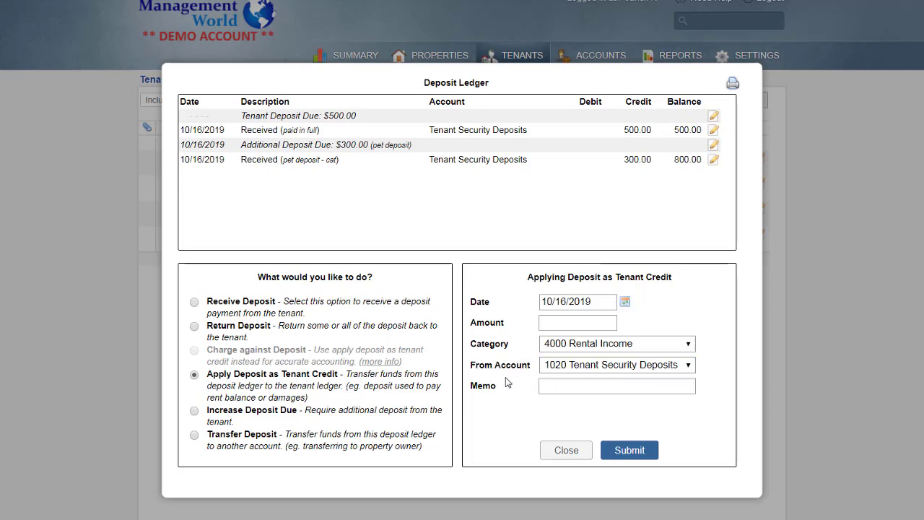
# Fill in the tenant credit with the memo "apply to move-out charges", amount 700 and category 4004 Forfeited Deposit From Tenant
pyautogui.click(551, 384)
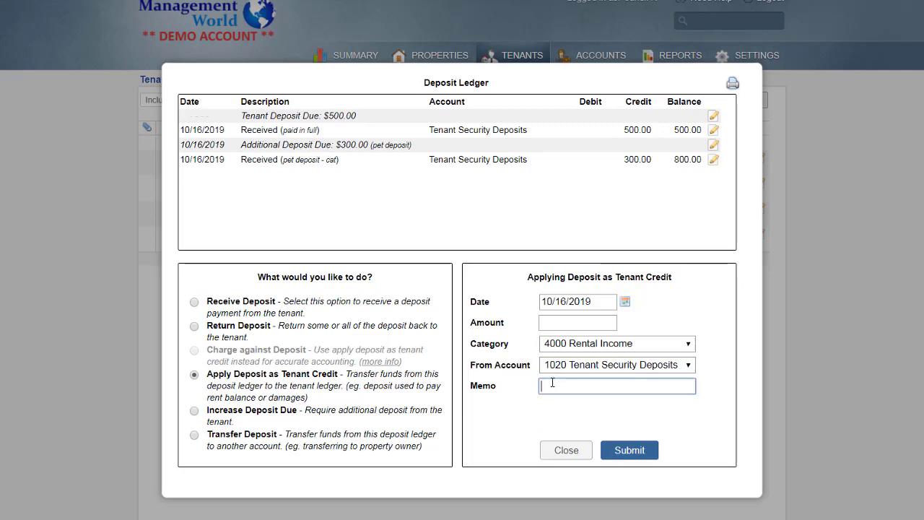
pyautogui.write('apply to move-out charges')
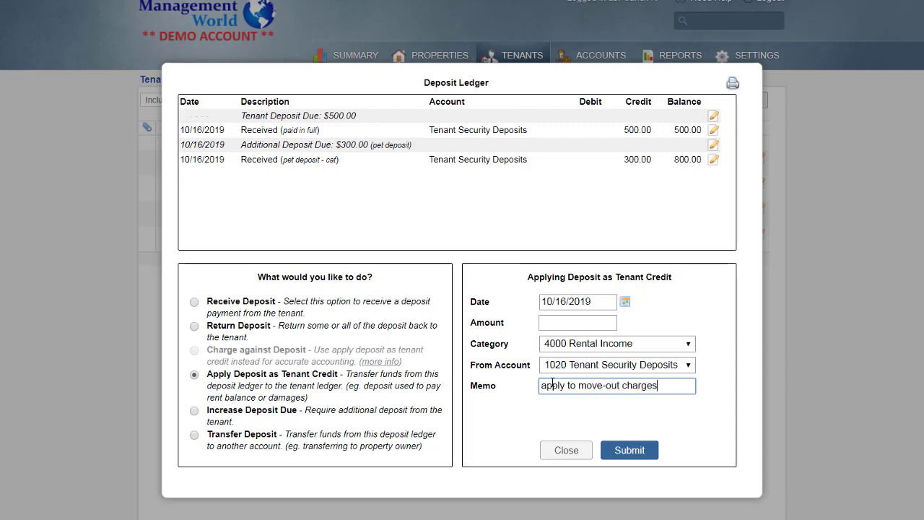
pyautogui.click(581, 322)
pyautogui.write('700')
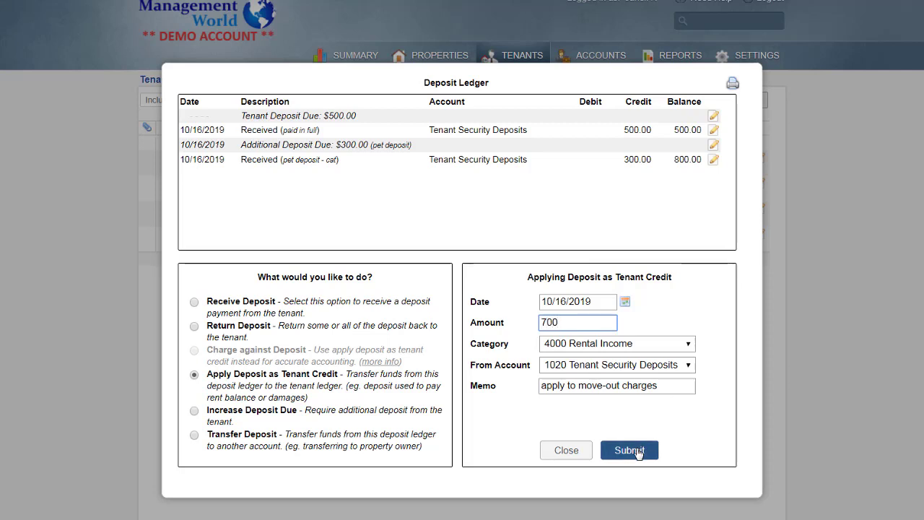
pyautogui.click(641, 345)
pyautogui.scroll(-1, 639, 257)
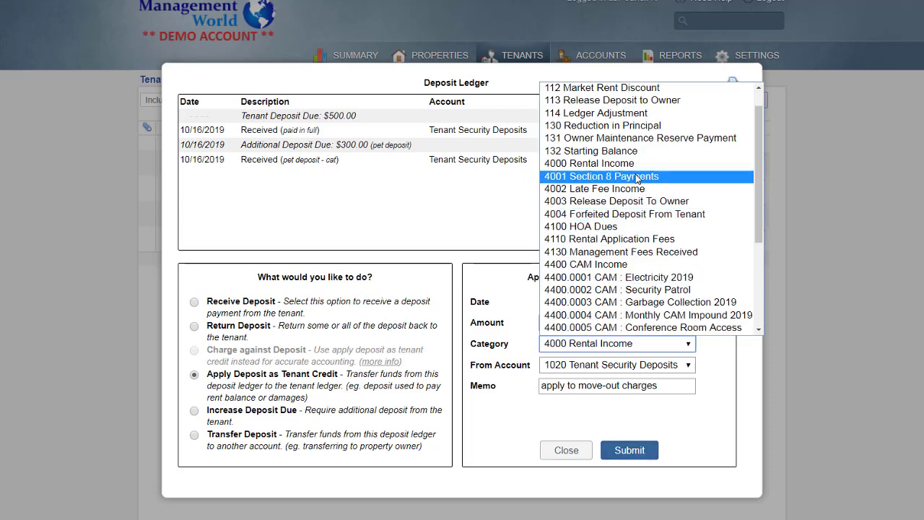
pyautogui.scroll(1, 636, 178)
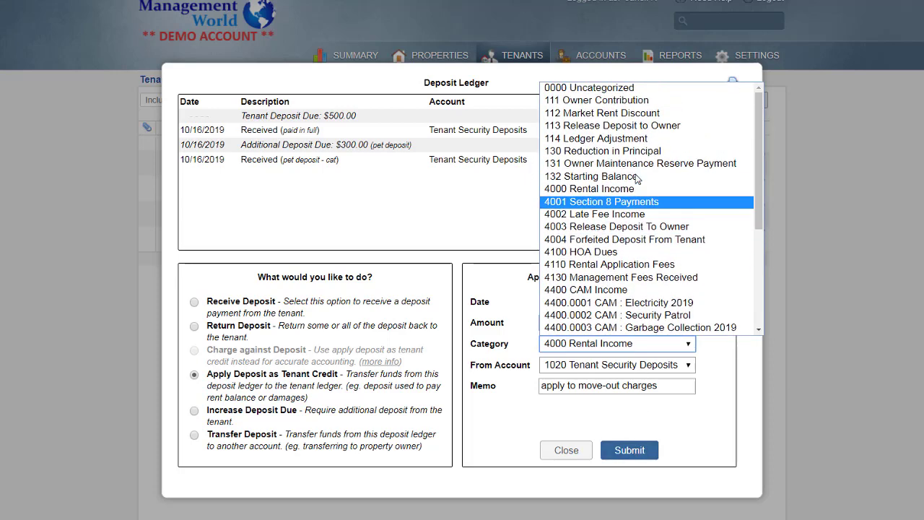
pyautogui.click(644, 241)
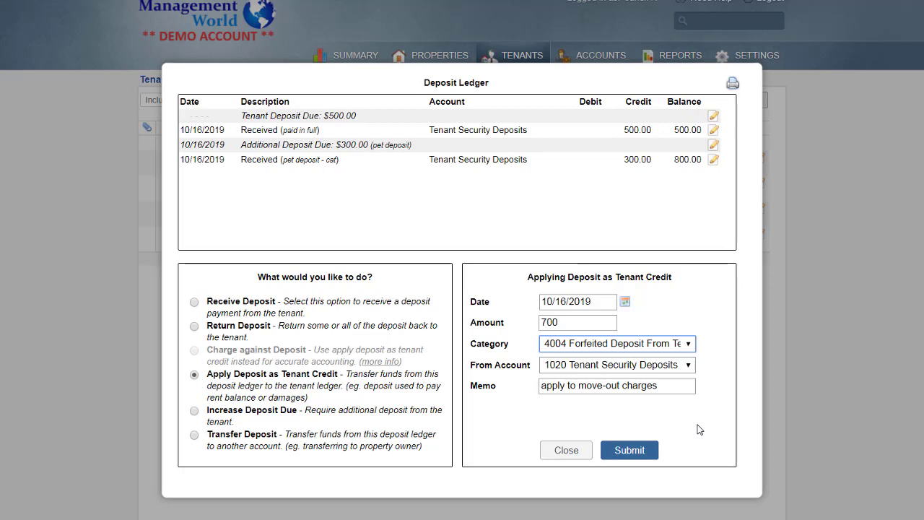
# Change the memo to "apply to tenant move-out charges", submit the tenant credit and close the deposit ledger
pyautogui.click(672, 389)
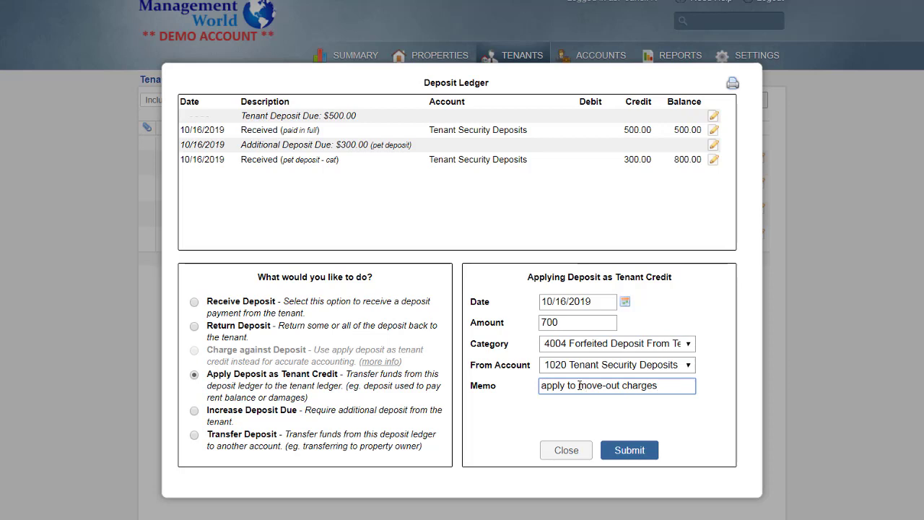
pyautogui.write('teannt')
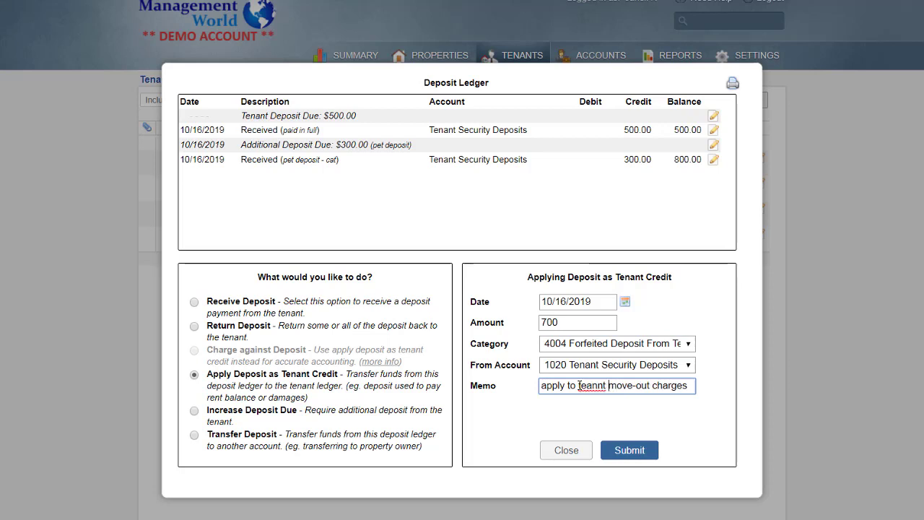
pyautogui.doubleClick(579, 386)
pyautogui.press('BackSpace')
pyautogui.write('tenant')
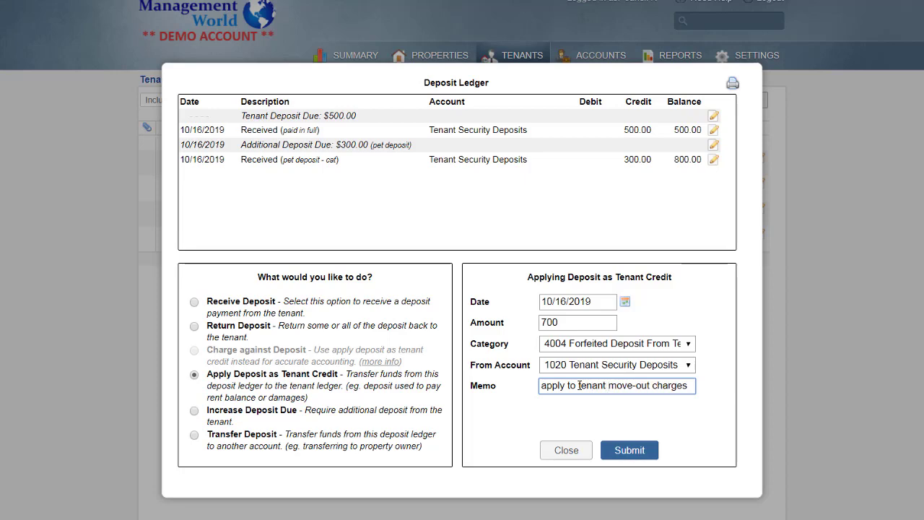
pyautogui.click(645, 452)
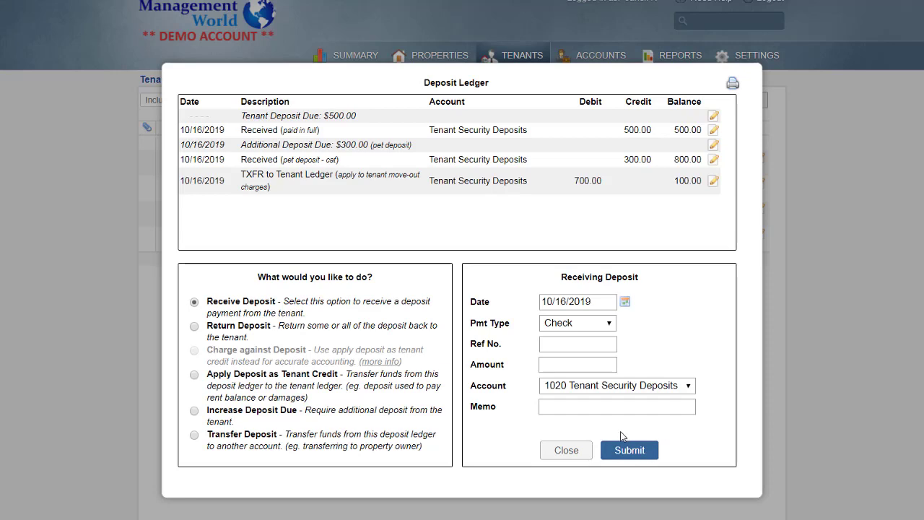
pyautogui.click(567, 450)
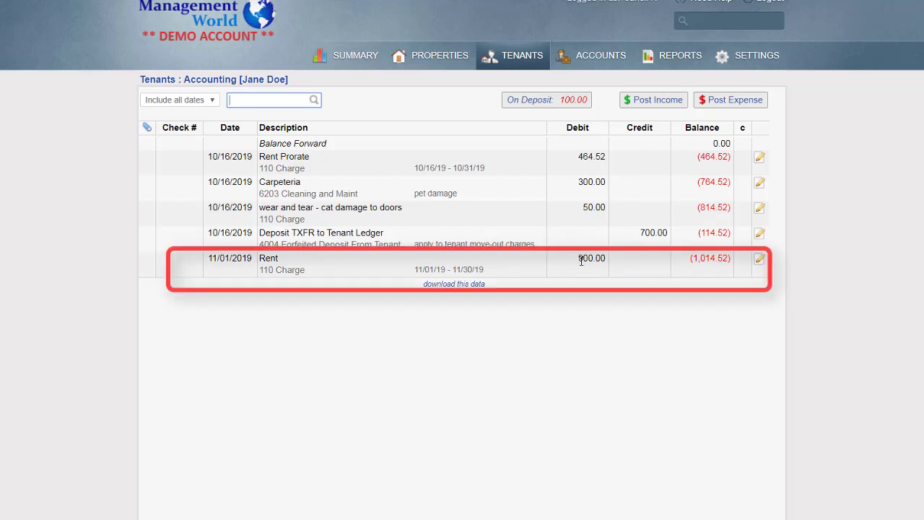
# Delete the 11/01/2019 Rent charge from the tenant's ledger and dismiss the confirmation
pyautogui.click(759, 265)
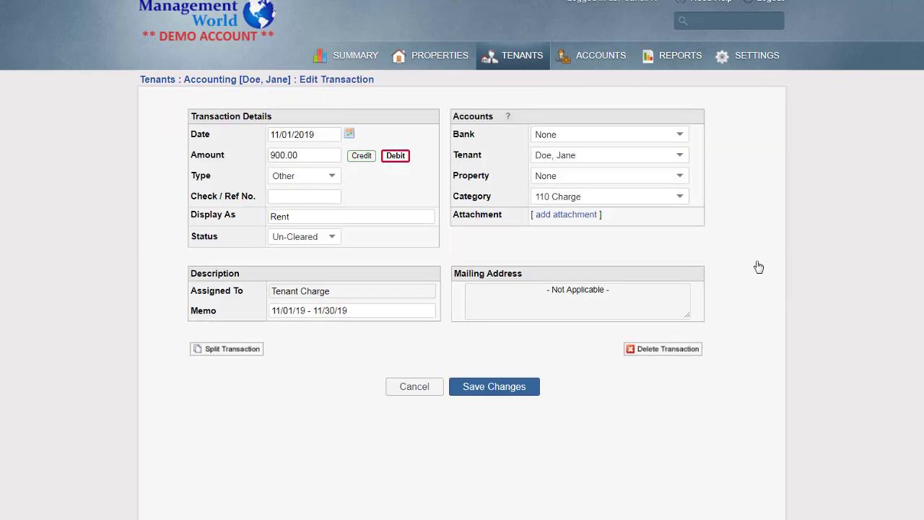
pyautogui.click(679, 354)
pyautogui.click(520, 39)
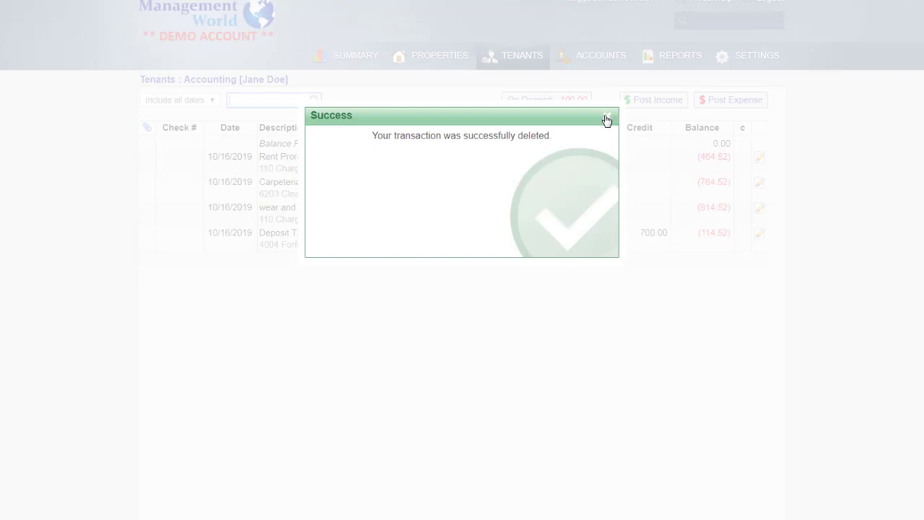
pyautogui.click(606, 117)
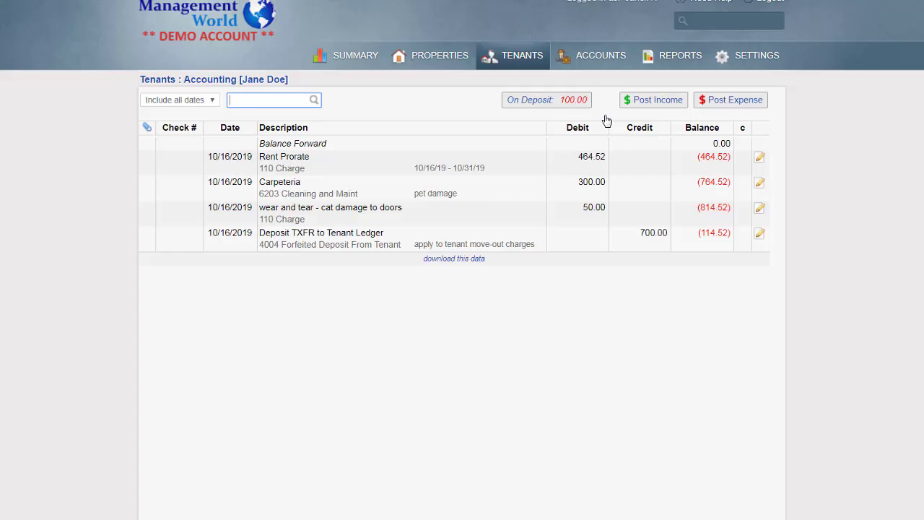
# Review the deposit transfer in the Demo Property, Tenant Security Deposits and General Operating ledgers
pyautogui.click(451, 61)
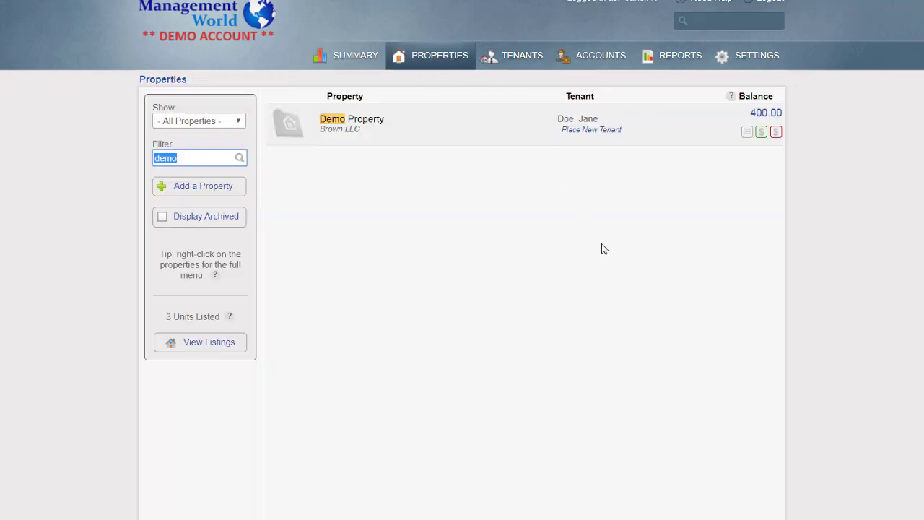
pyautogui.click(767, 114)
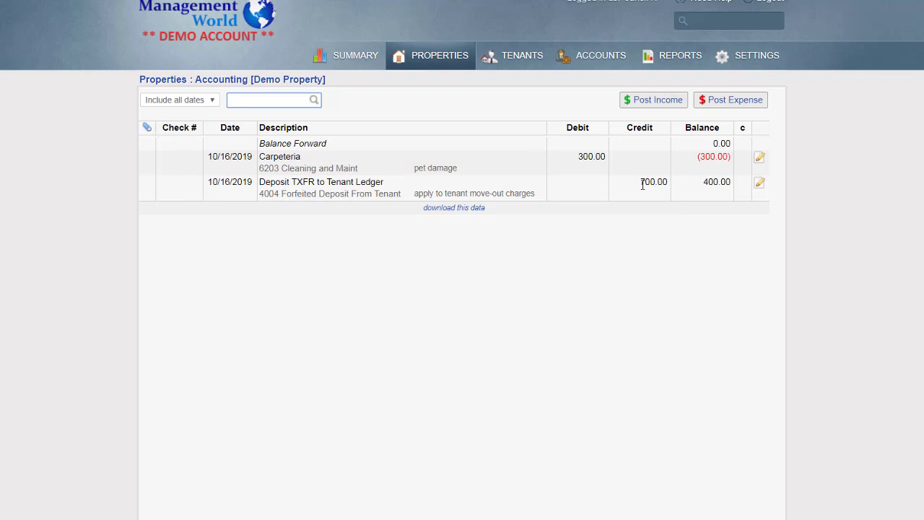
pyautogui.click(601, 60)
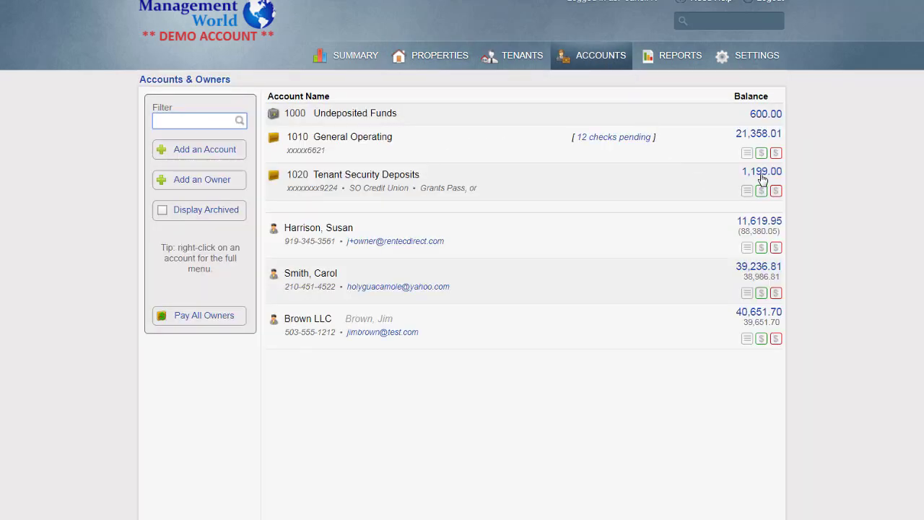
pyautogui.click(763, 181)
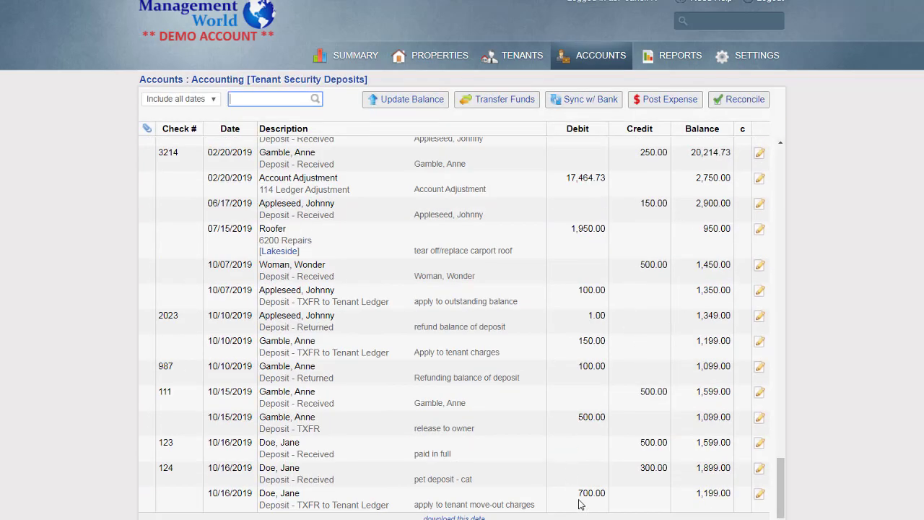
pyautogui.click(580, 498)
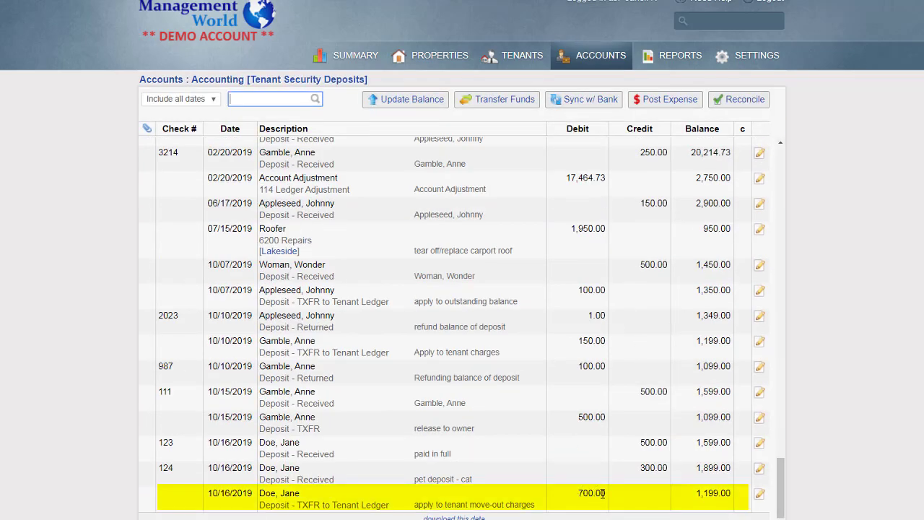
pyautogui.click(605, 56)
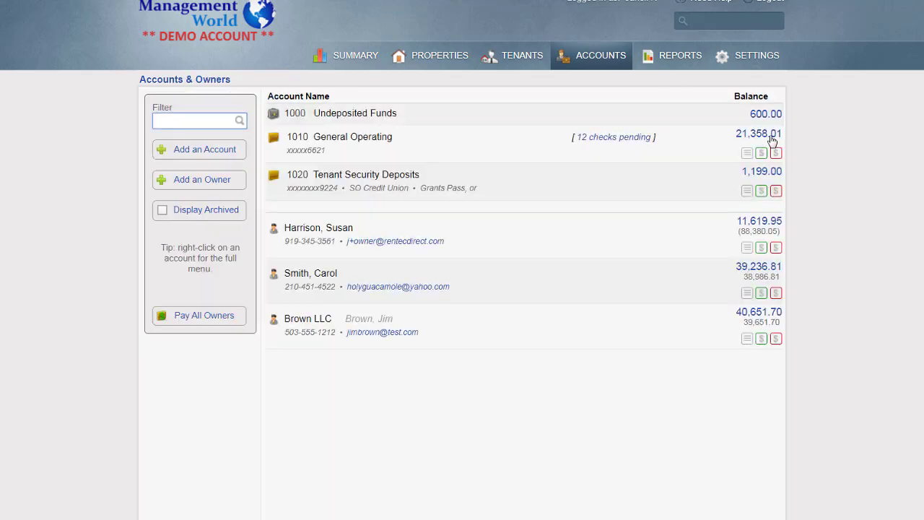
pyautogui.click(773, 140)
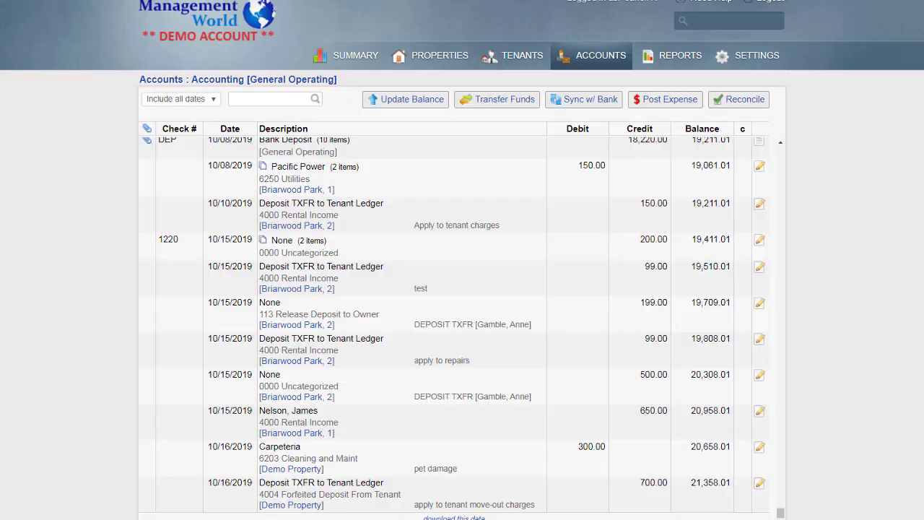
# Reopen the Demo Property tenant's deposit ledger and choose to return the deposit with payment type Print Check
pyautogui.click(510, 60)
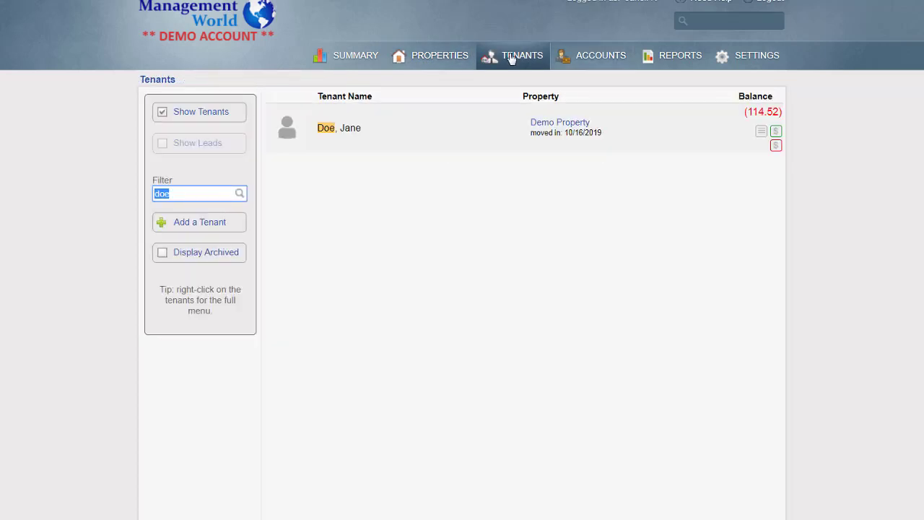
pyautogui.click(764, 115)
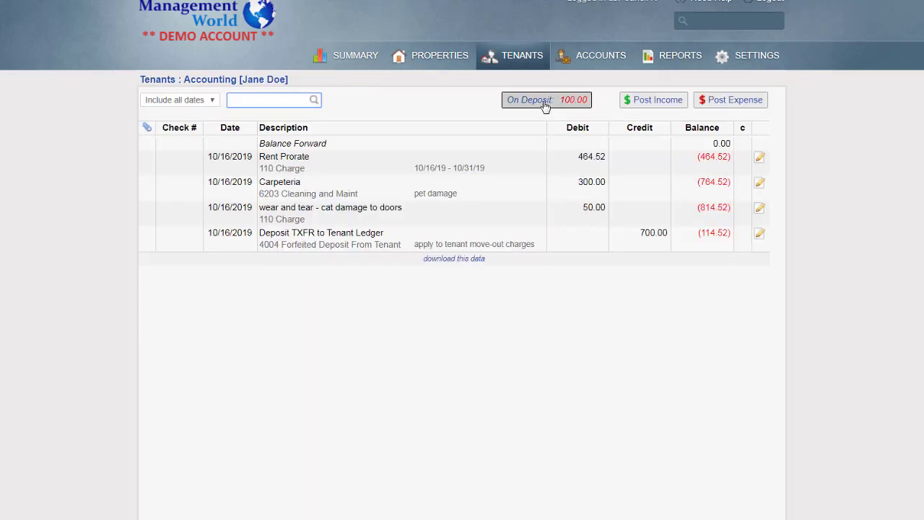
pyautogui.click(545, 106)
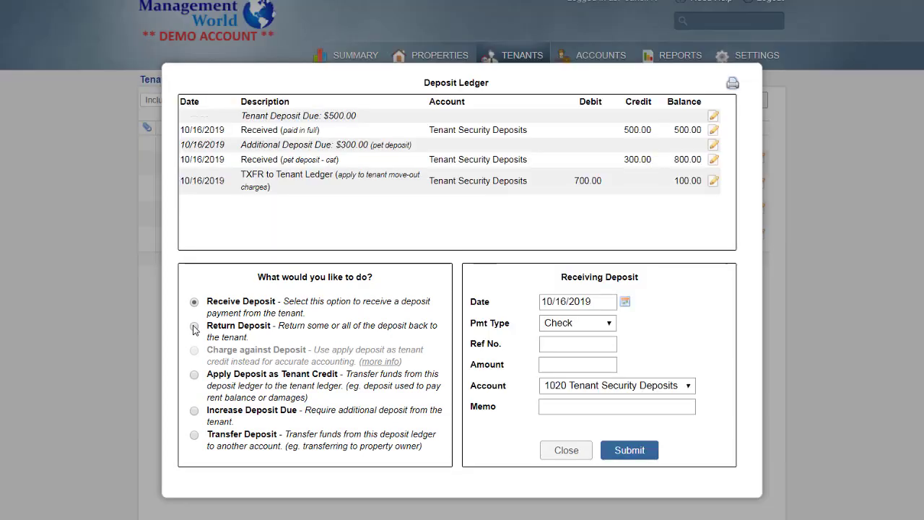
pyautogui.click(194, 327)
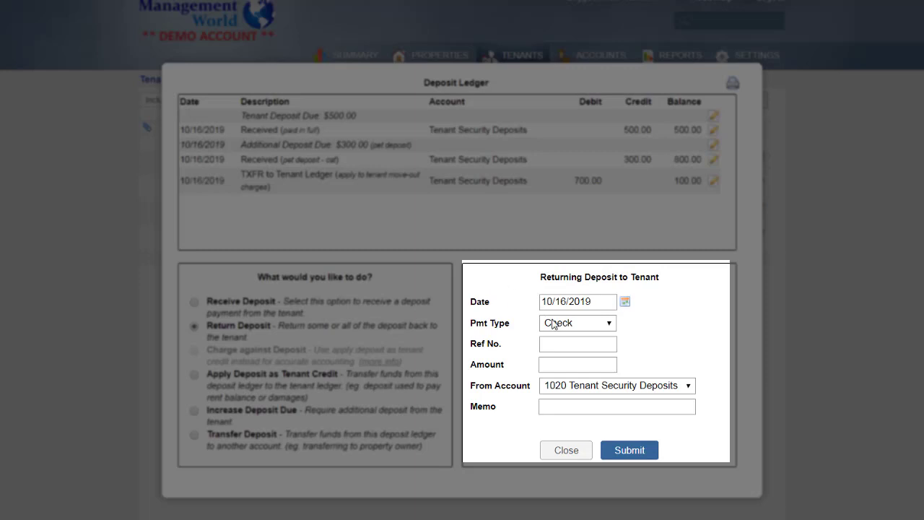
pyautogui.click(555, 324)
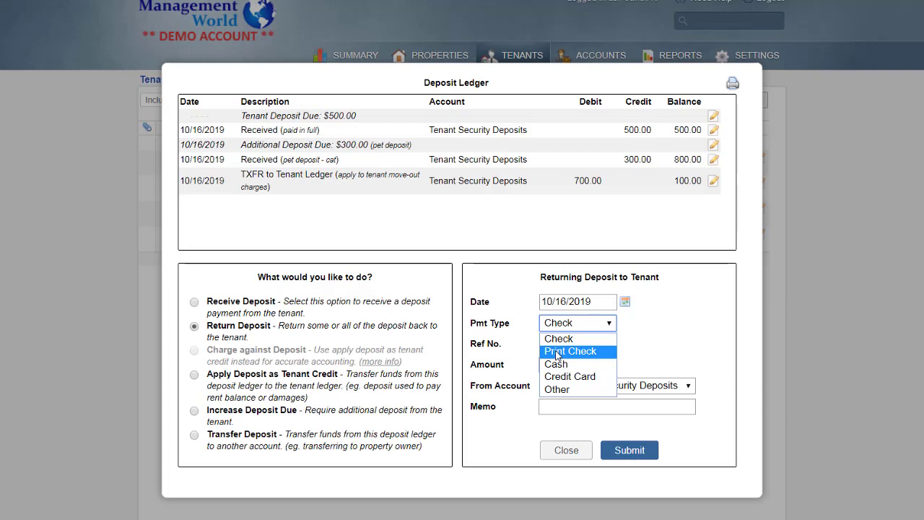
pyautogui.click(556, 354)
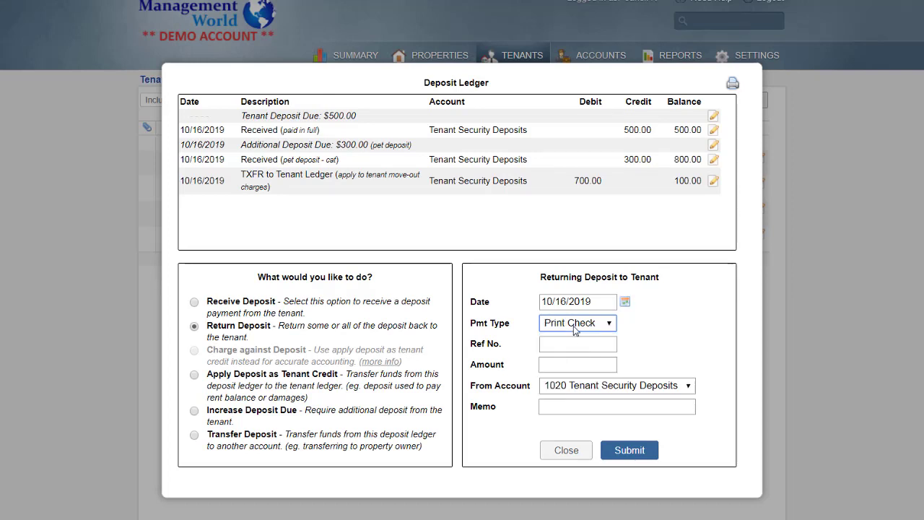
# Submit the deposit return with reference number 124354, amount 100 and memo "balance of deposit refund", and close the deposit ledger
pyautogui.click(569, 345)
pyautogui.write('124354')
pyautogui.click(569, 364)
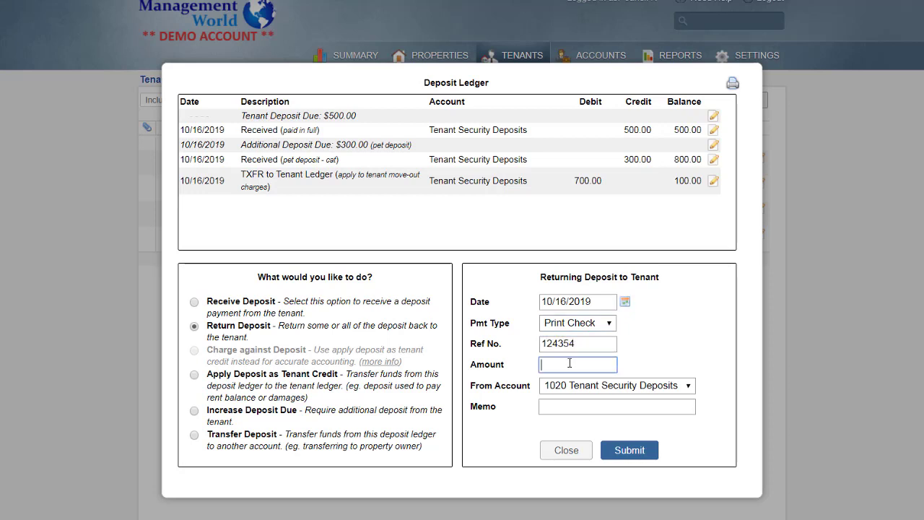
pyautogui.write('100')
pyautogui.click(567, 408)
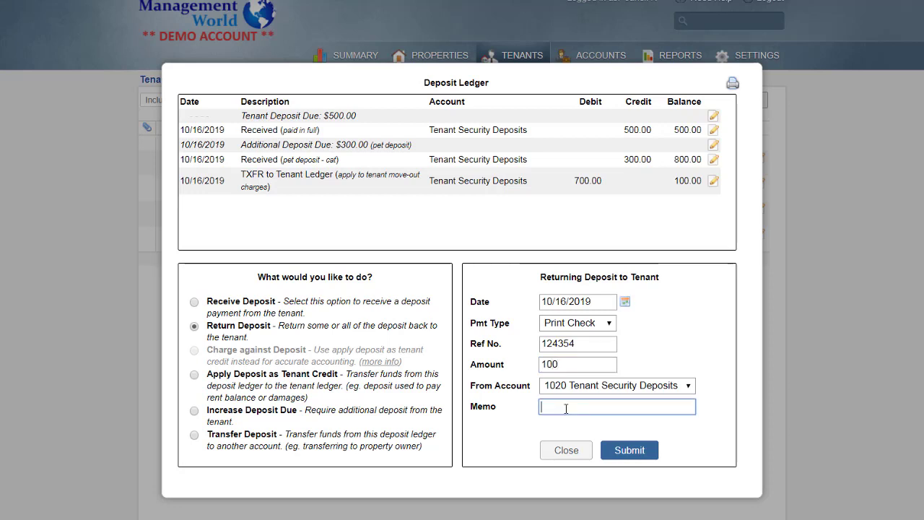
pyautogui.write('balance of deposit refund')
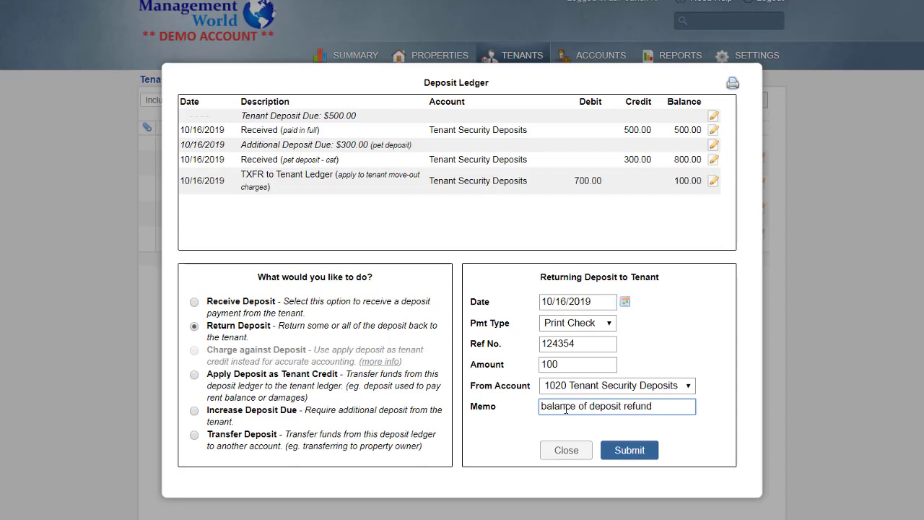
pyautogui.click(643, 455)
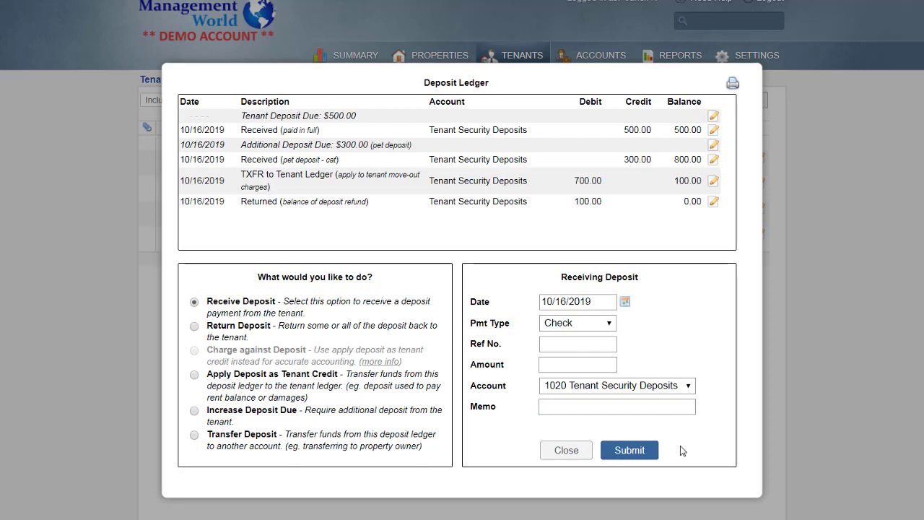
pyautogui.click(573, 453)
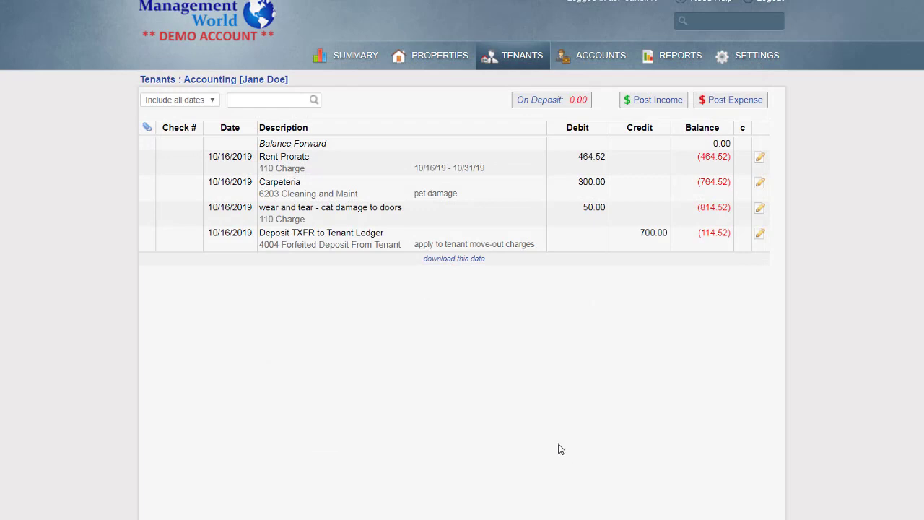
# View the printable Tenant Deposit Ledger report, close it along with the deposit ledger, and return to the tenant list
pyautogui.click(558, 102)
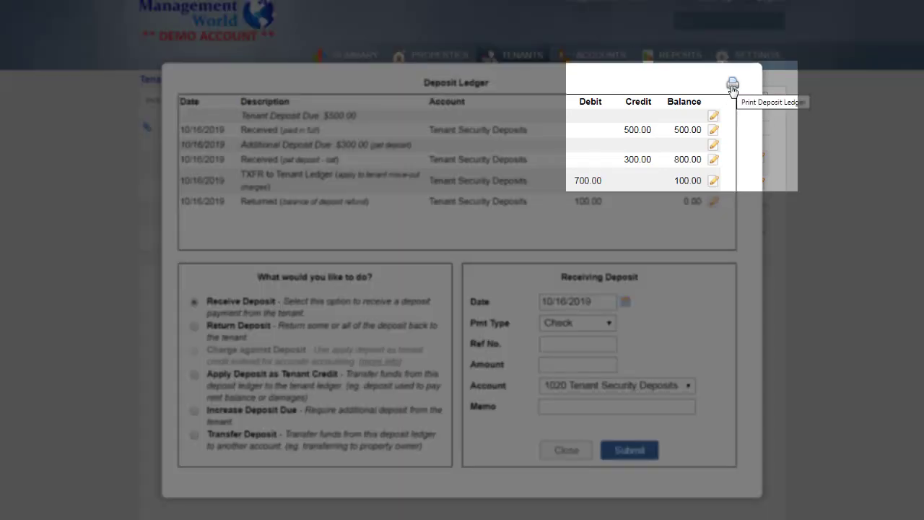
pyautogui.click(732, 86)
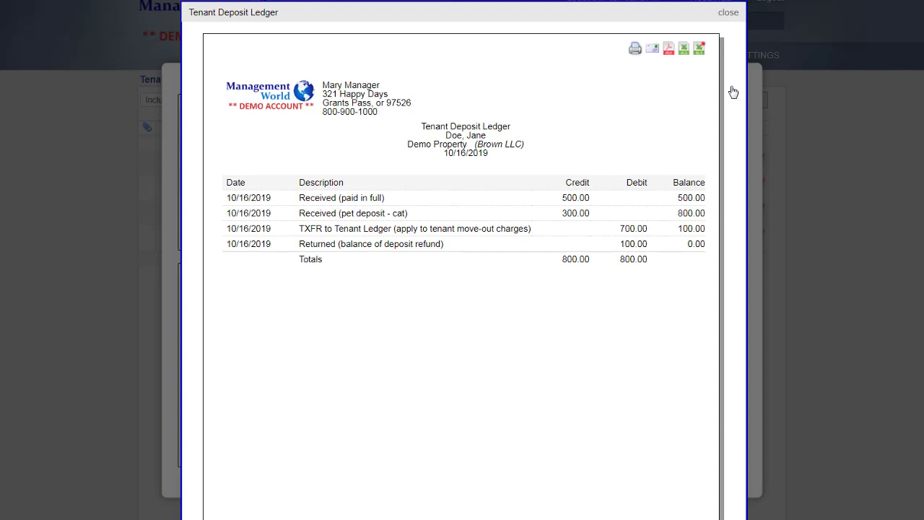
pyautogui.click(728, 14)
pyautogui.click(564, 450)
pyautogui.click(528, 62)
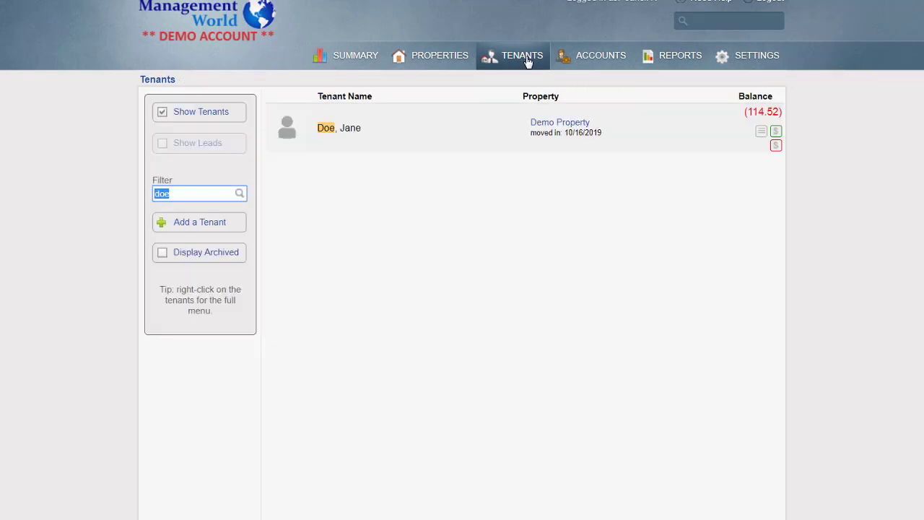
# Create the Demo Property tenant's statement for 10/01/2019 to 11/01/2019, view it and close it
pyautogui.rightClick(354, 133)
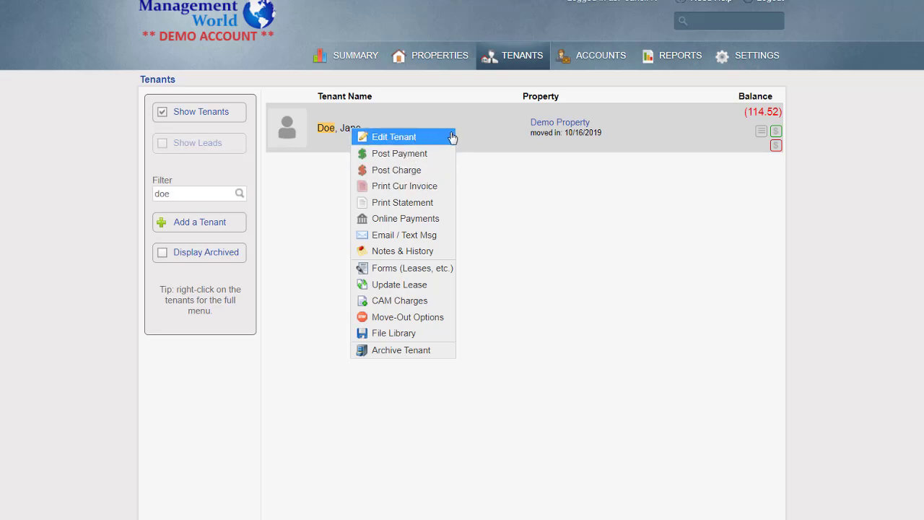
pyautogui.click(681, 177)
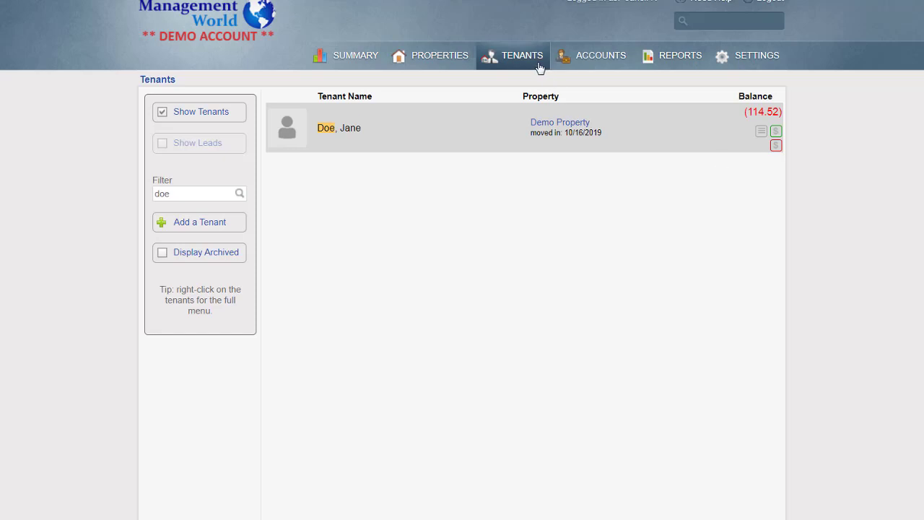
pyautogui.click(765, 137)
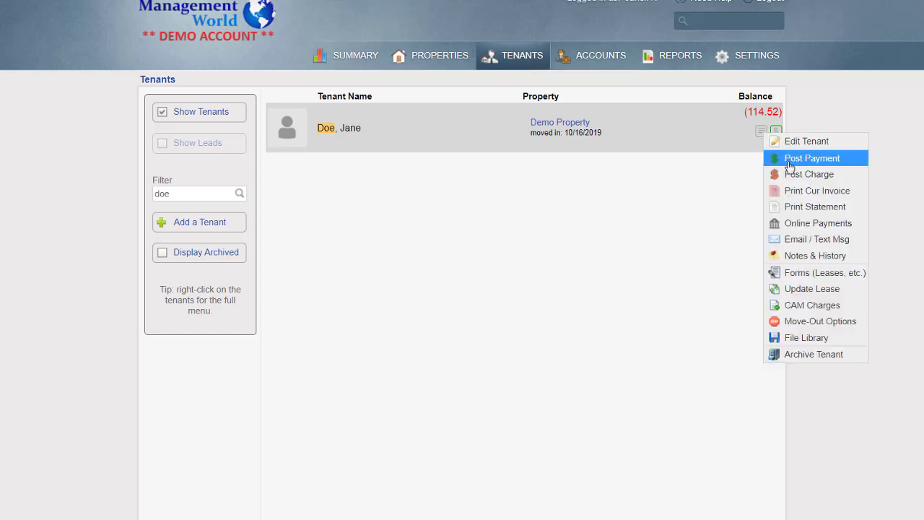
pyautogui.click(801, 208)
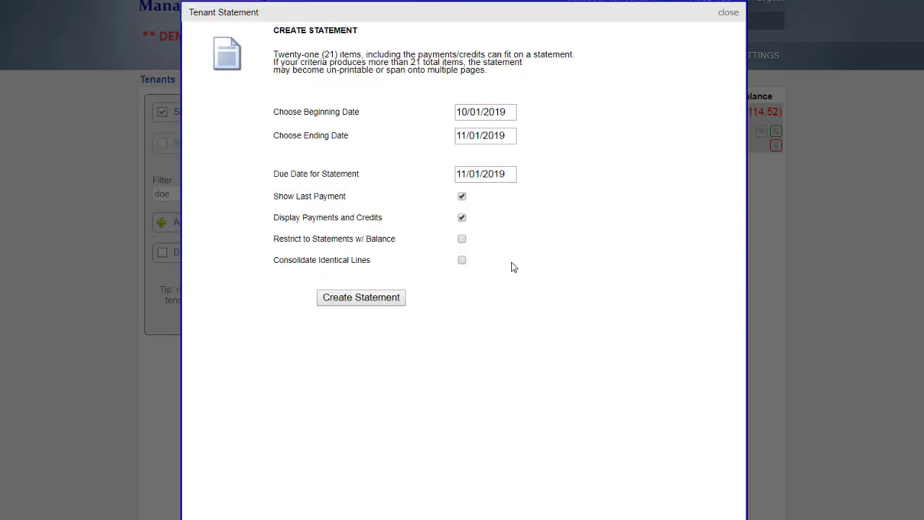
pyautogui.click(363, 296)
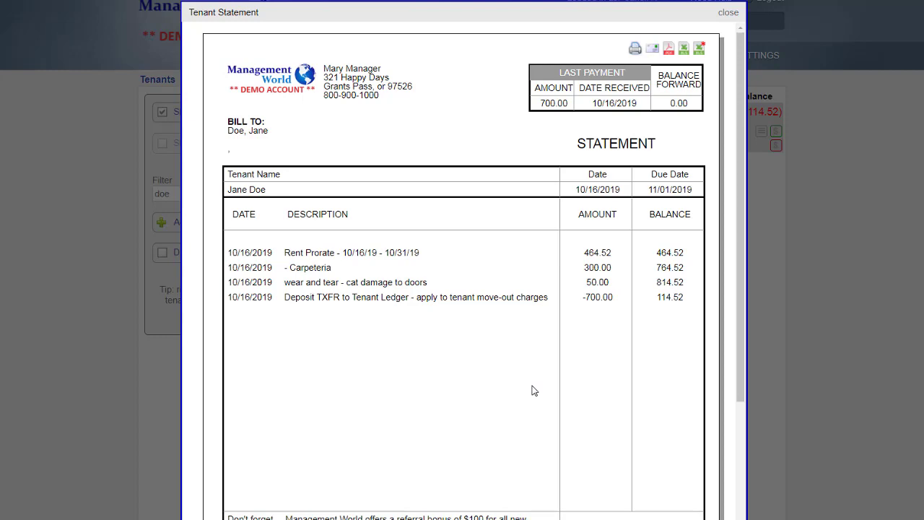
pyautogui.click(728, 13)
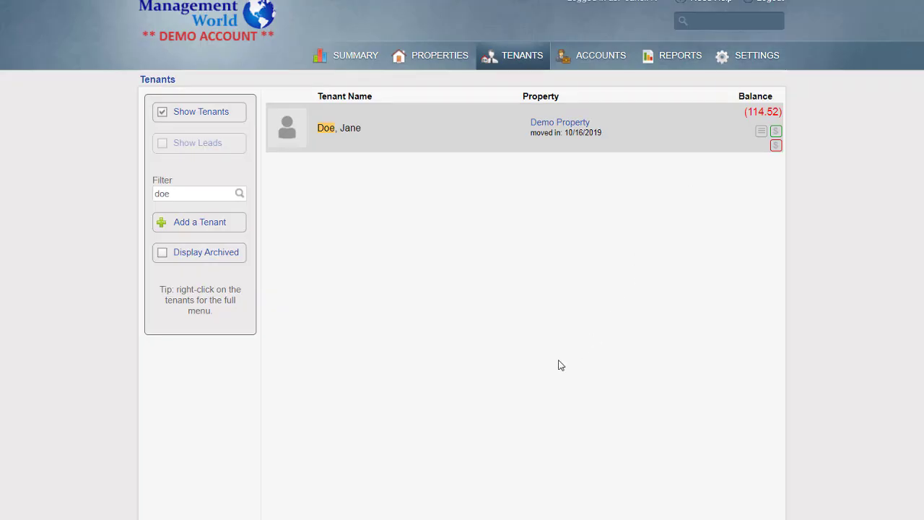
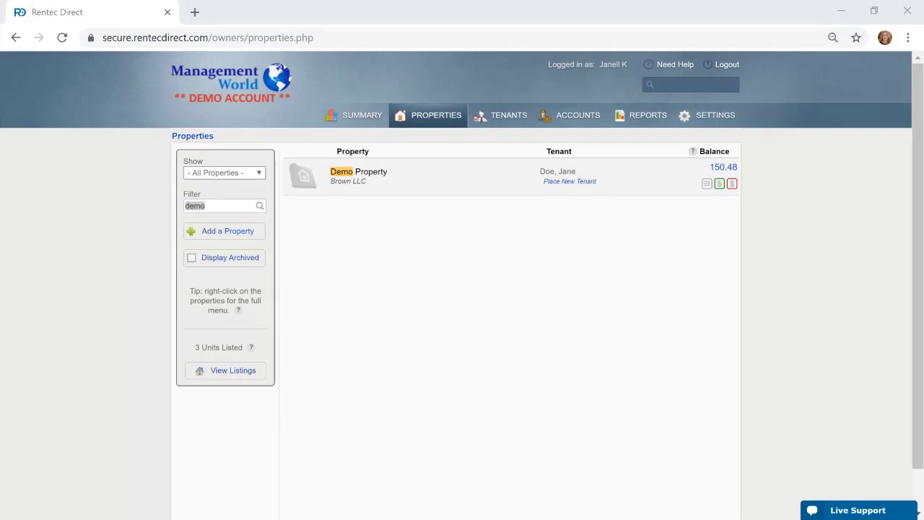
# Post a 300 charge with memo "pet fee or pet deposit" under category 110 Charge to the Demo Property tenant
pyautogui.click(510, 116)
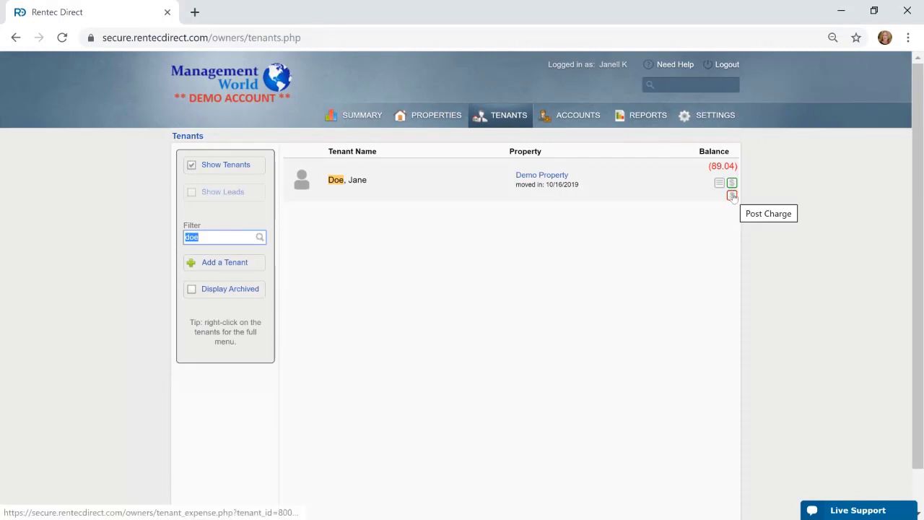
pyautogui.click(732, 196)
pyautogui.click(347, 217)
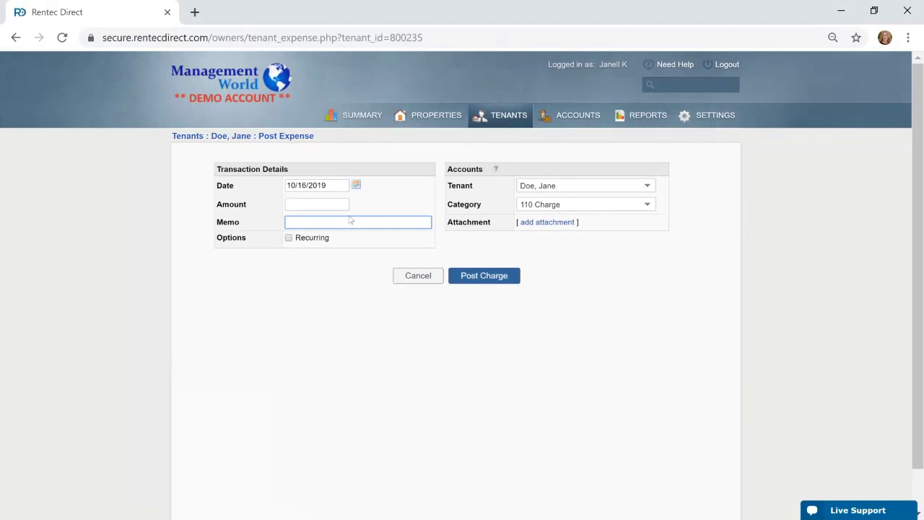
pyautogui.write('pet fee or pet depusit')
pyautogui.click(313, 199)
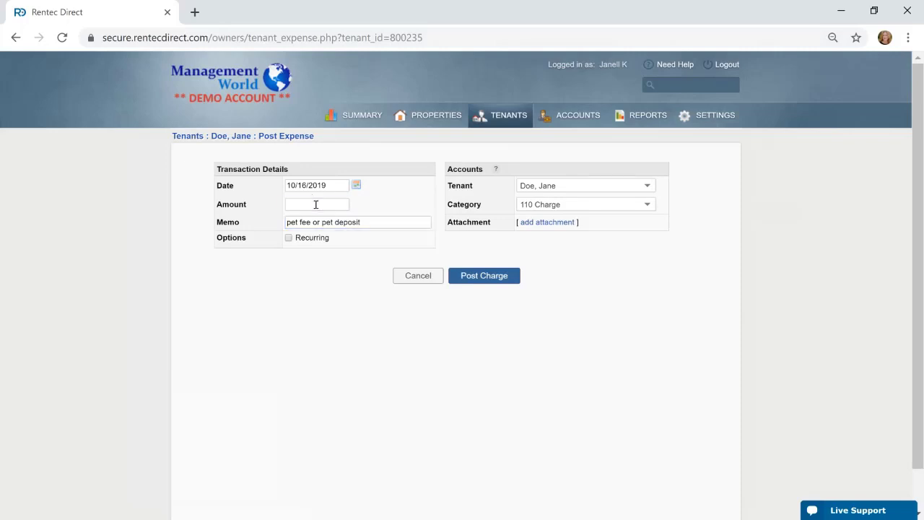
pyautogui.click(316, 204)
pyautogui.write('300')
pyautogui.click(496, 278)
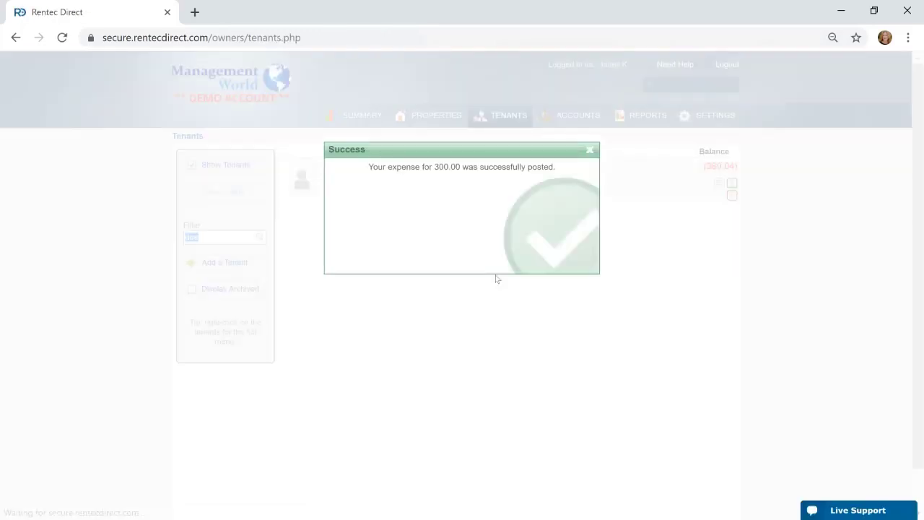
pyautogui.click(590, 149)
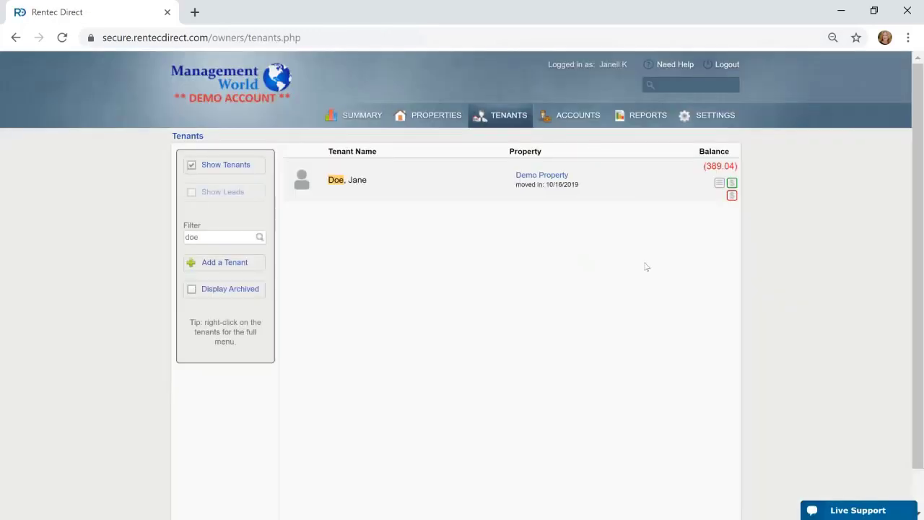
# View the Demo Property tenant's payment posting form and return to the tenant list without posting a payment
pyautogui.click(732, 184)
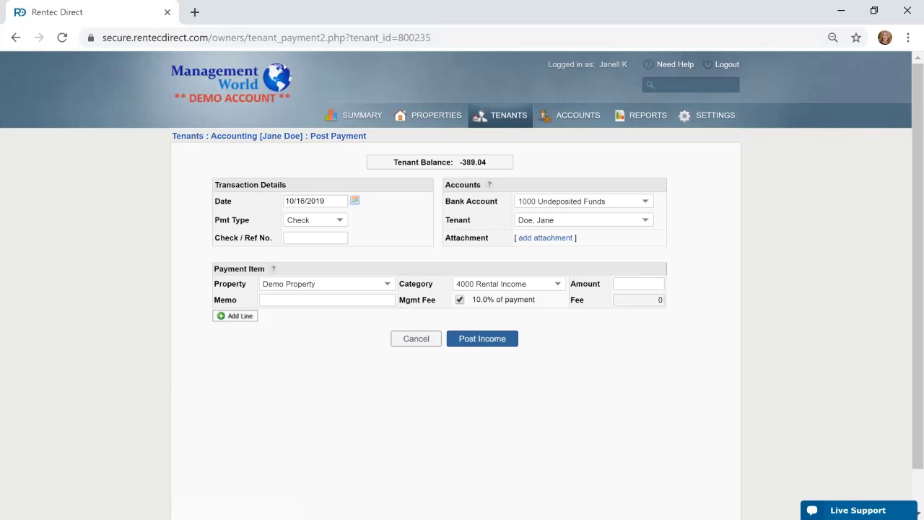
pyautogui.click(508, 117)
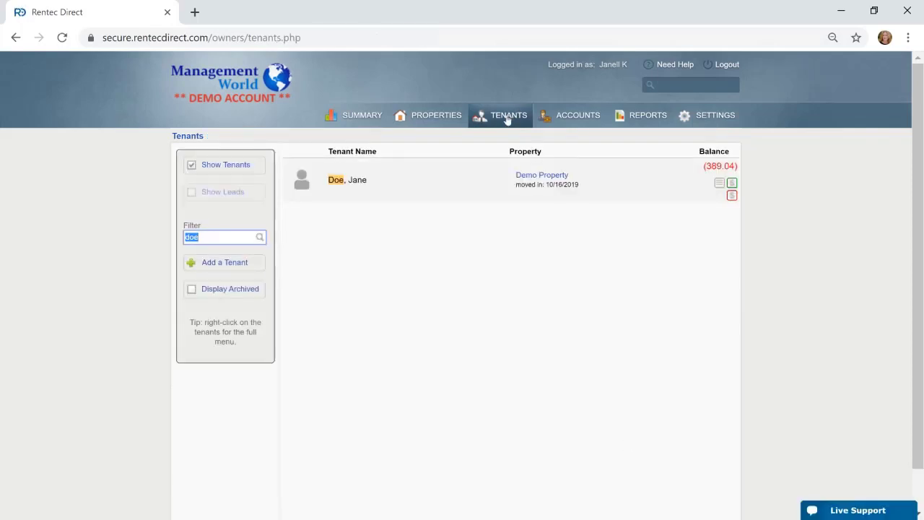